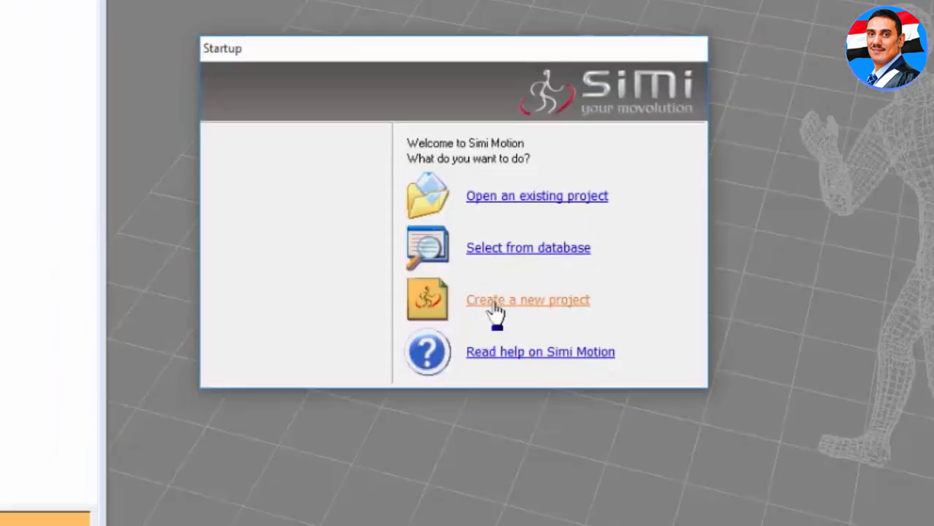
Step: Create a new project labelled "bik chagi training" and save it to the Desktop as a Simi Motion file
click(492, 307)
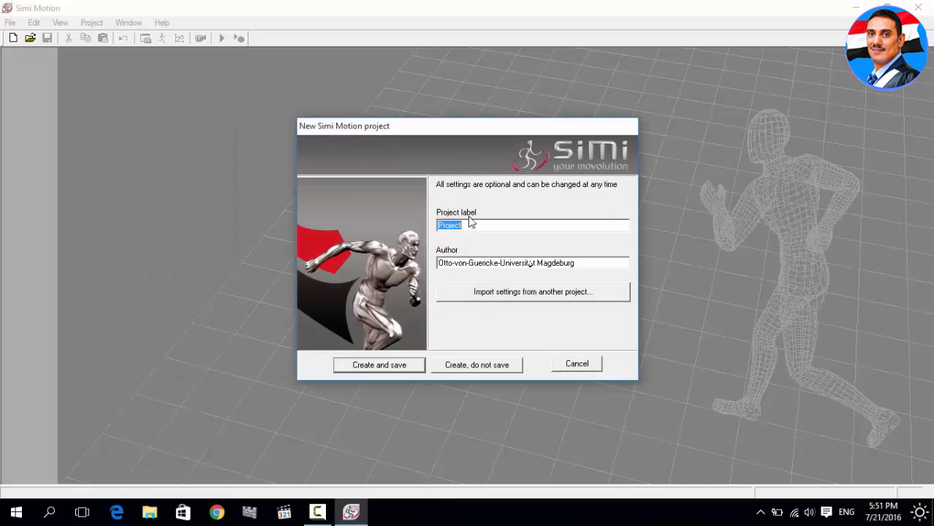
text(bik chagi trai)
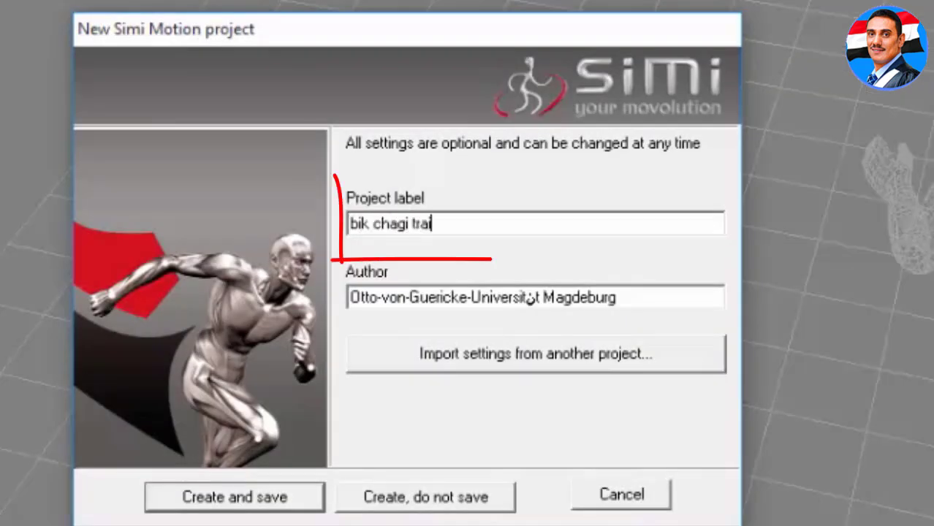
text(ning)
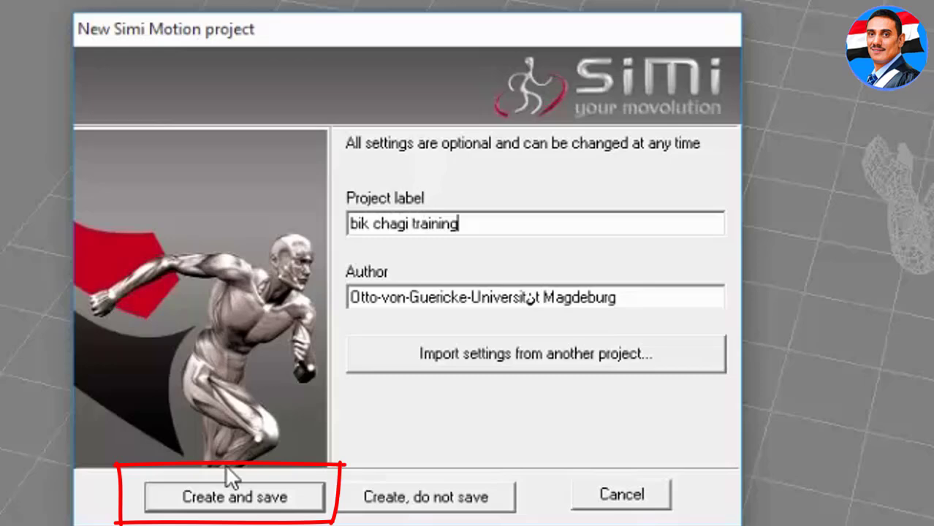
click(210, 502)
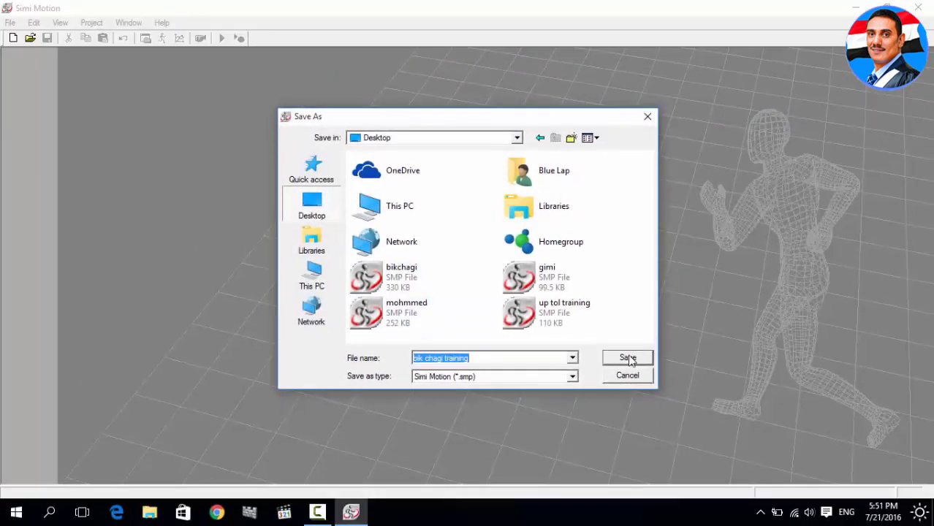
click(626, 358)
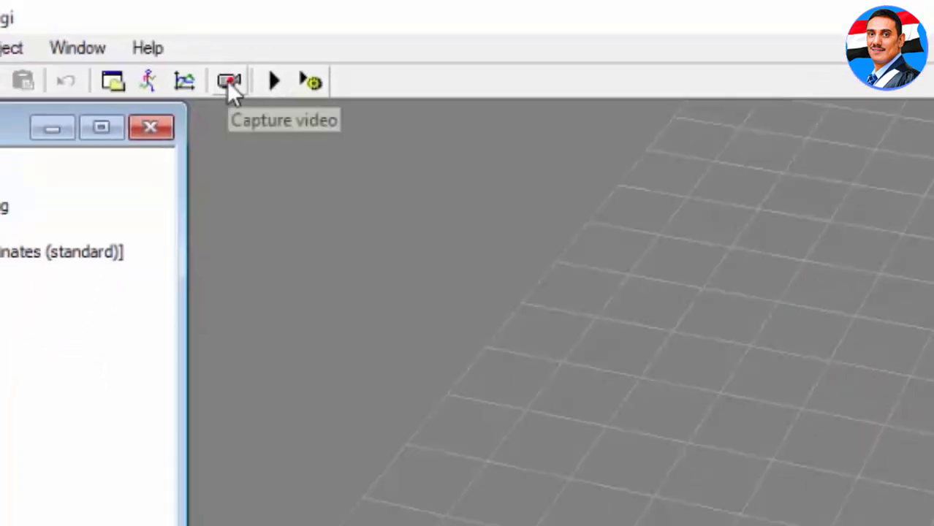
click(229, 80)
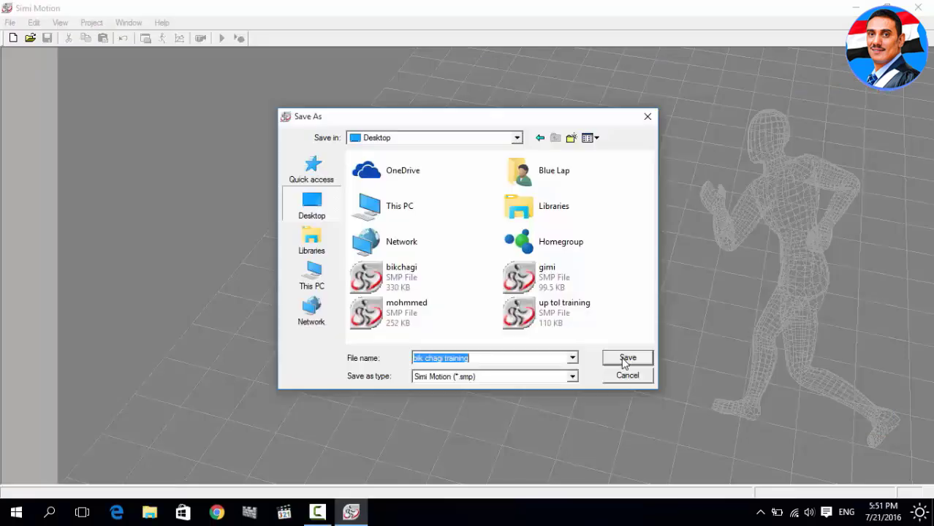
click(627, 358)
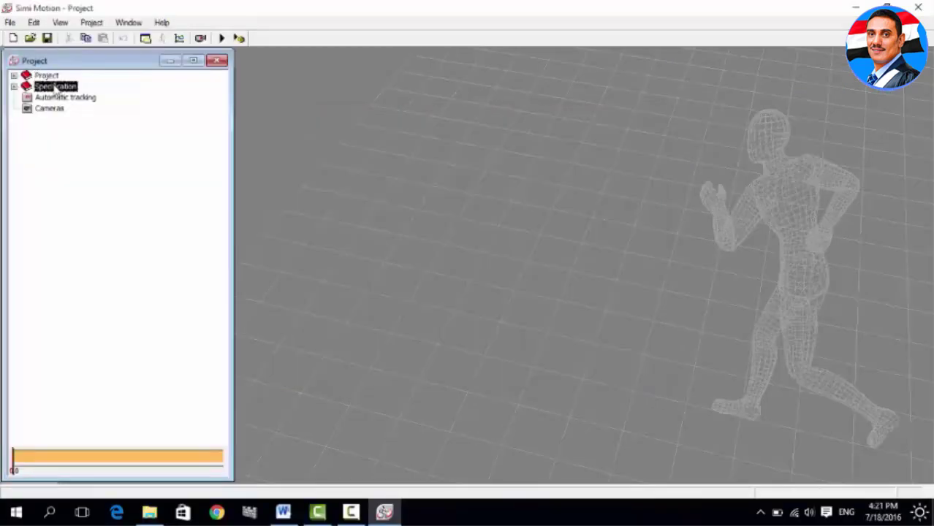
Step: Open the specification's points for editing and add the predefined head point to the used points
double_click(54, 87)
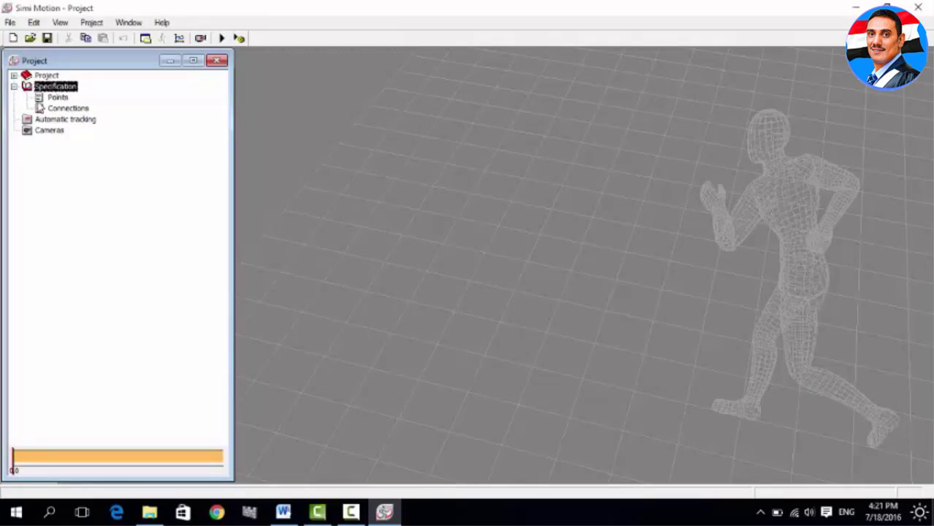
double_click(55, 87)
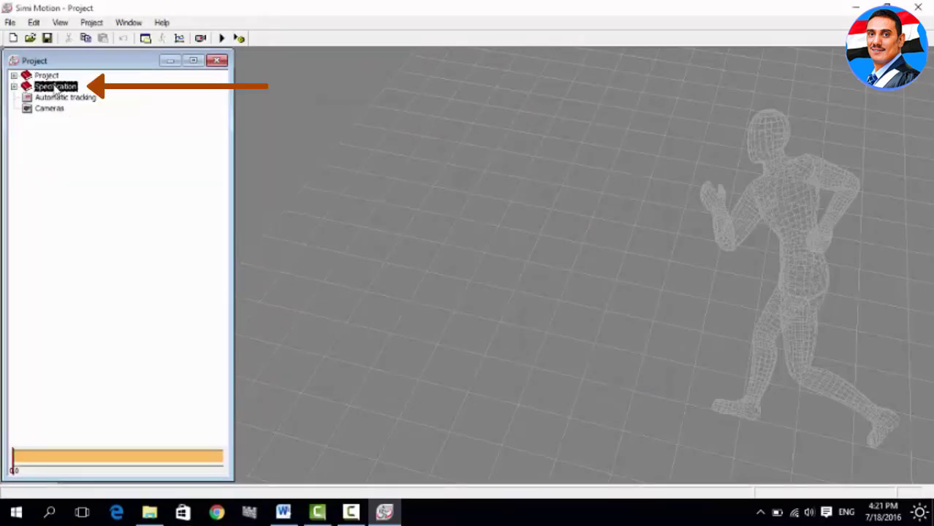
double_click(54, 87)
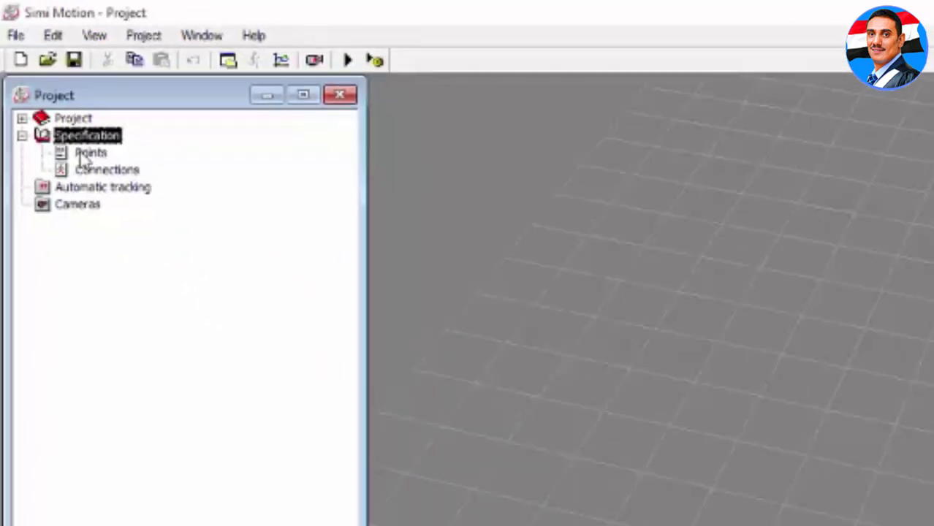
double_click(88, 153)
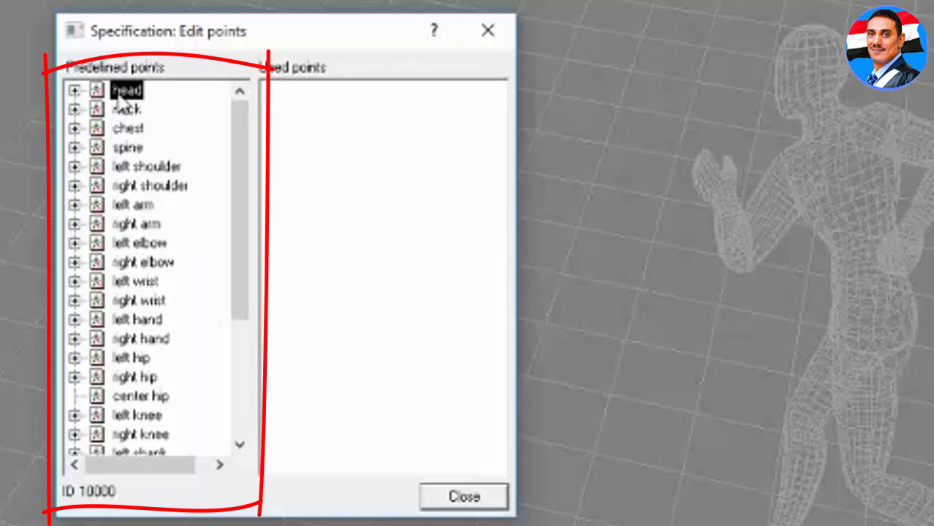
drag(121, 91, 369, 103)
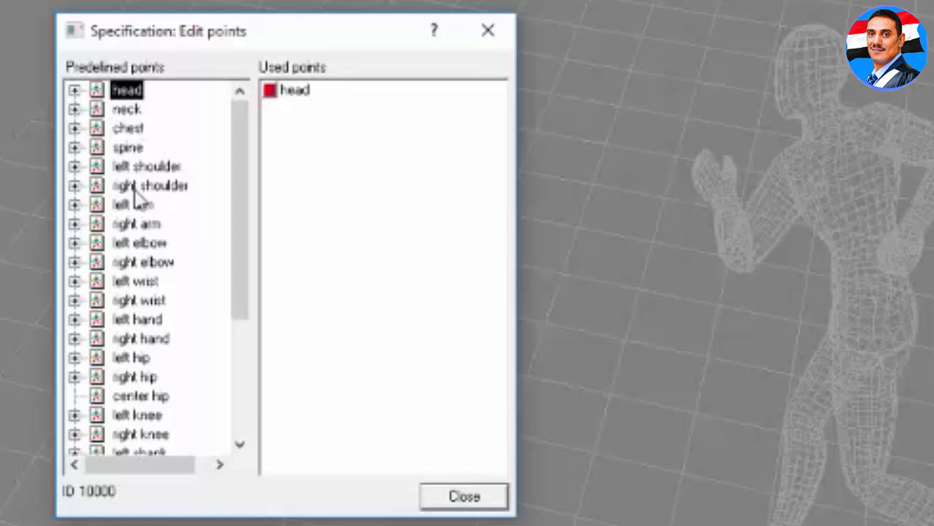
Step: Add the right shoulder, elbow, wrist, hip, knee, ankle-bone and foot to the used points
mouse_move(133, 189)
mouse_down()
mouse_move(267, 149)
mouse_move(290, 154)
mouse_up()
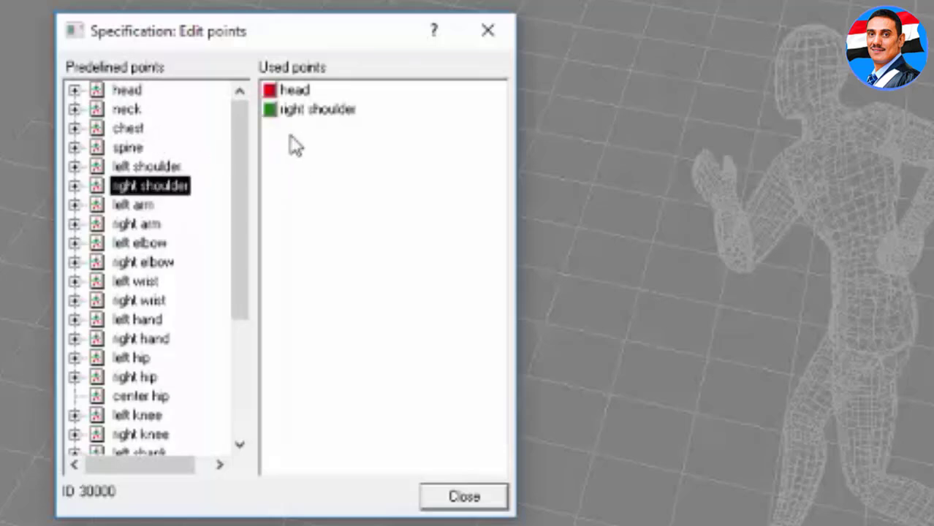
click(288, 136)
drag(142, 261, 314, 183)
drag(139, 300, 281, 232)
drag(134, 377, 285, 241)
drag(239, 206, 239, 288)
drag(140, 300, 289, 249)
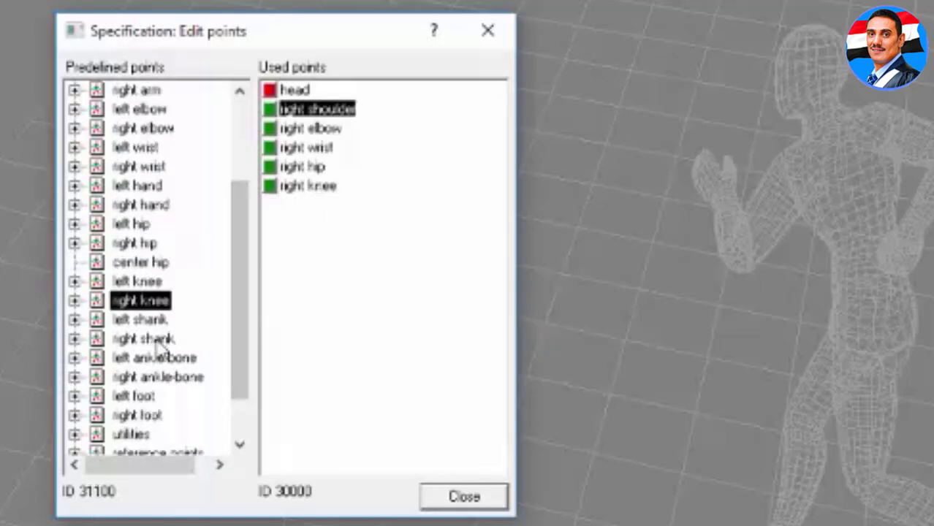
drag(156, 377, 292, 278)
drag(137, 415, 304, 308)
Step: Add the left shoulder, elbow, wrist, hip, knee, ankle-bone and foot to the used points, and close the points editor
scroll(219, 196, up, 5)
drag(146, 165, 314, 292)
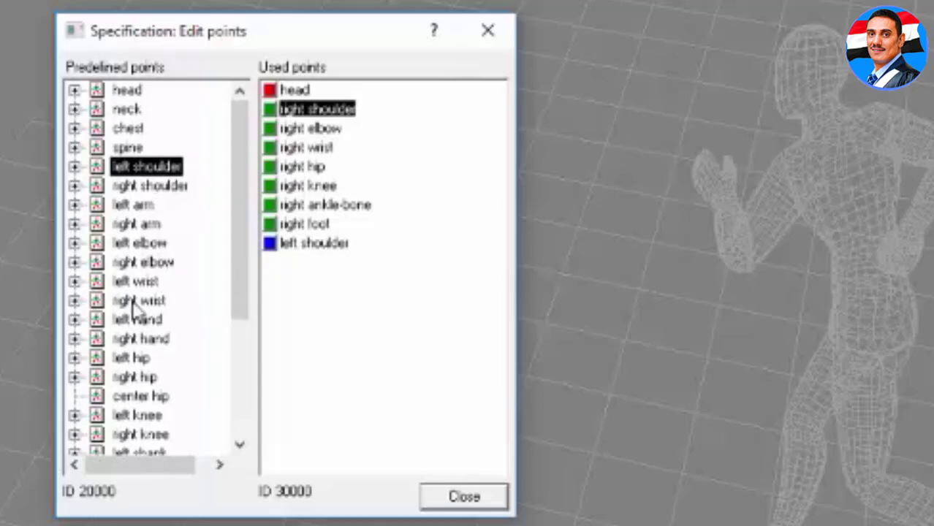
drag(139, 243, 292, 263)
drag(141, 289, 292, 285)
drag(132, 358, 292, 303)
scroll(156, 317, down, 2)
drag(137, 281, 292, 325)
drag(154, 357, 306, 383)
drag(134, 395, 327, 408)
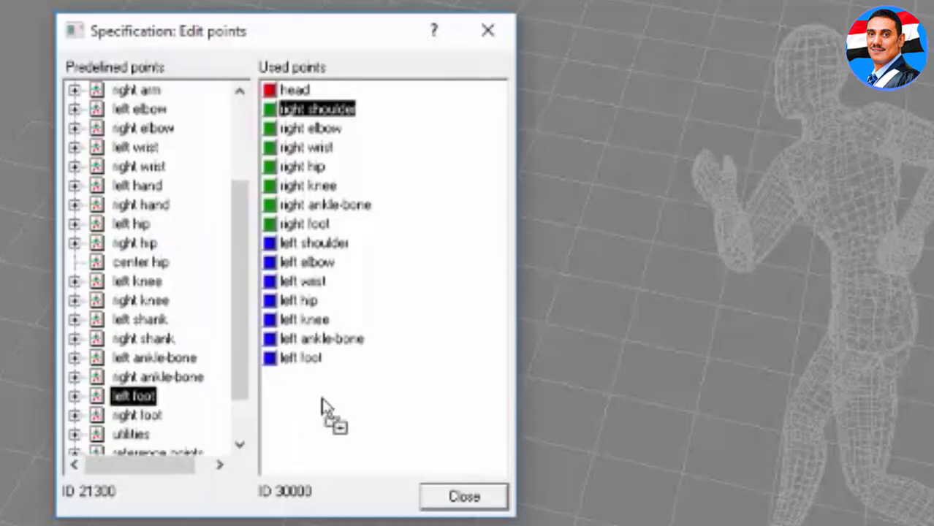
click(442, 496)
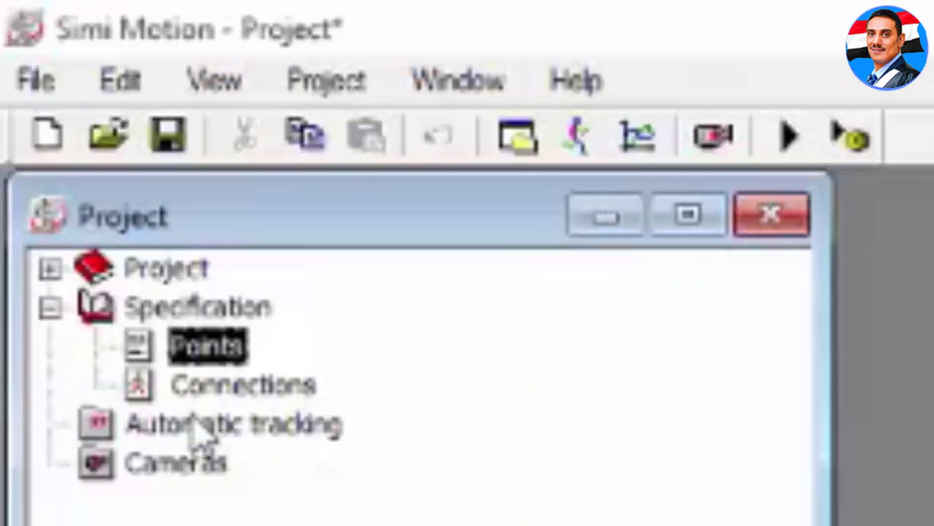
Step: In the specification's connections, create a connection named "chest" as a line from head to chest
click(31, 104)
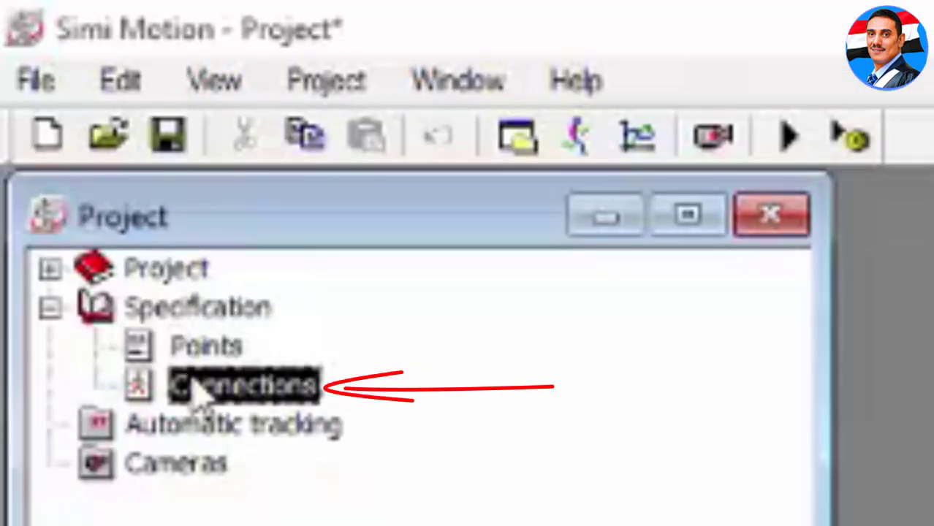
double_click(179, 391)
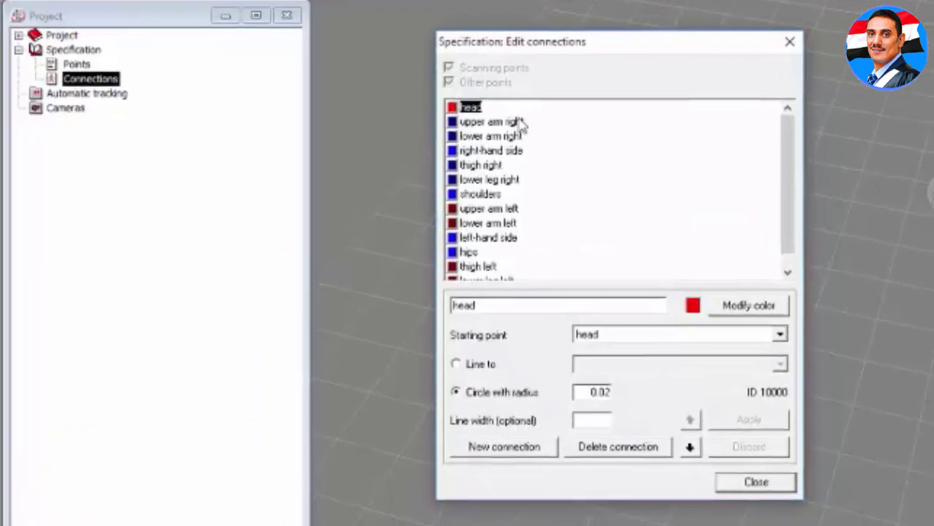
click(370, 140)
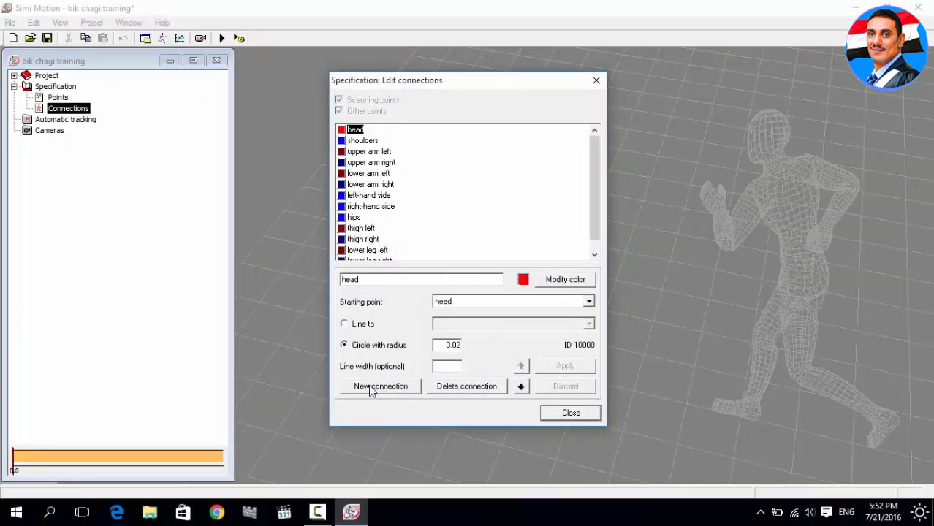
click(344, 324)
click(436, 288)
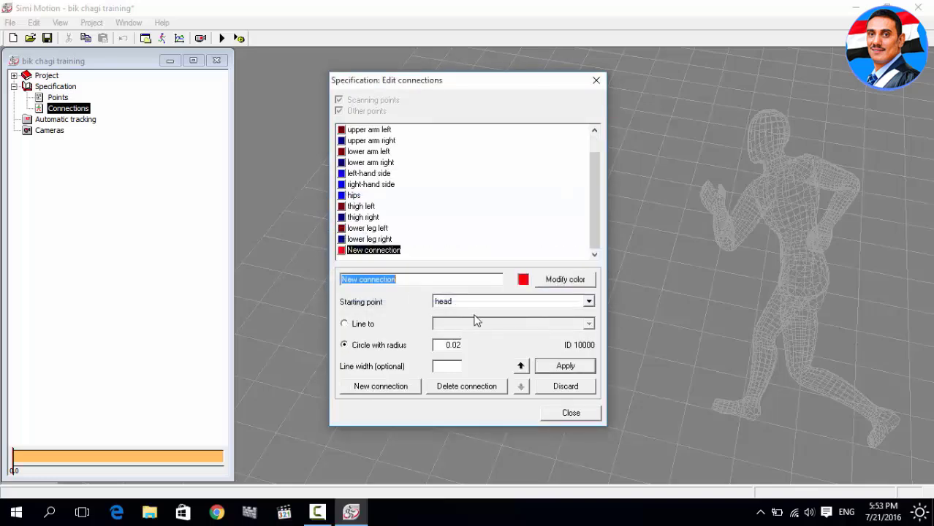
scroll(585, 176, up, 1)
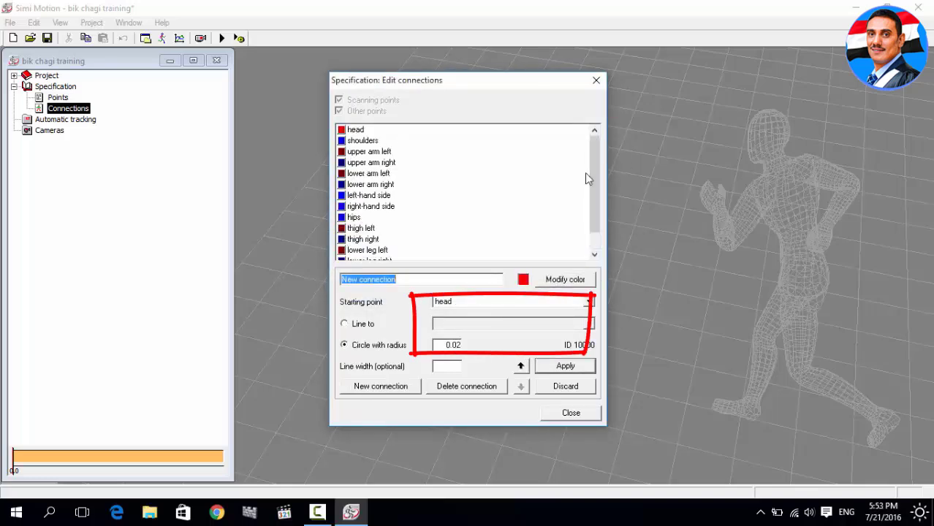
text(chest)
click(349, 322)
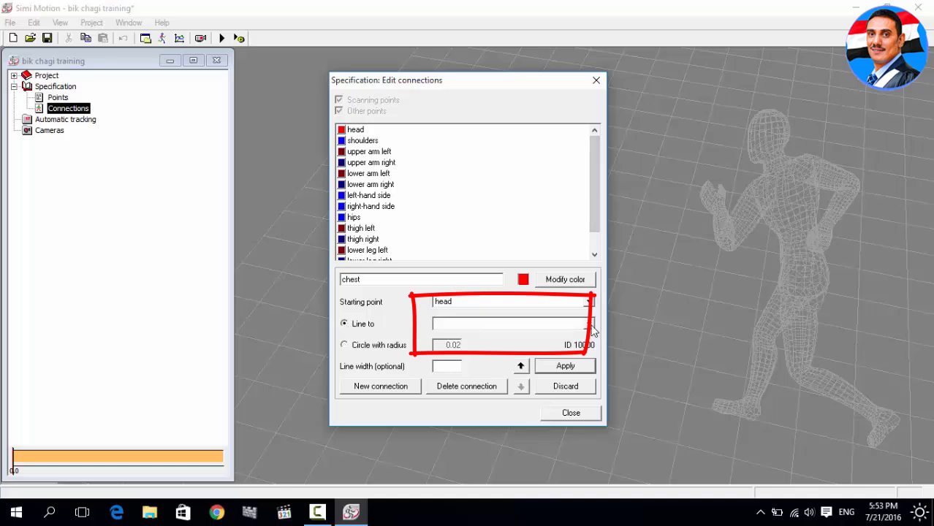
click(588, 323)
click(486, 344)
key(Return)
Step: Create a connection named "left foot" as a line from left foot to left ankle-bone, and apply it
click(391, 388)
text(left)
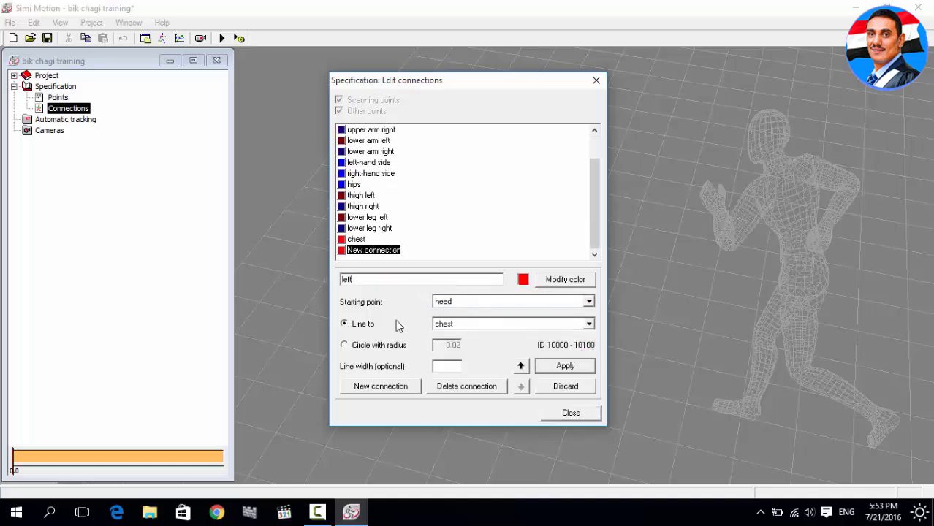
text( foot)
click(588, 301)
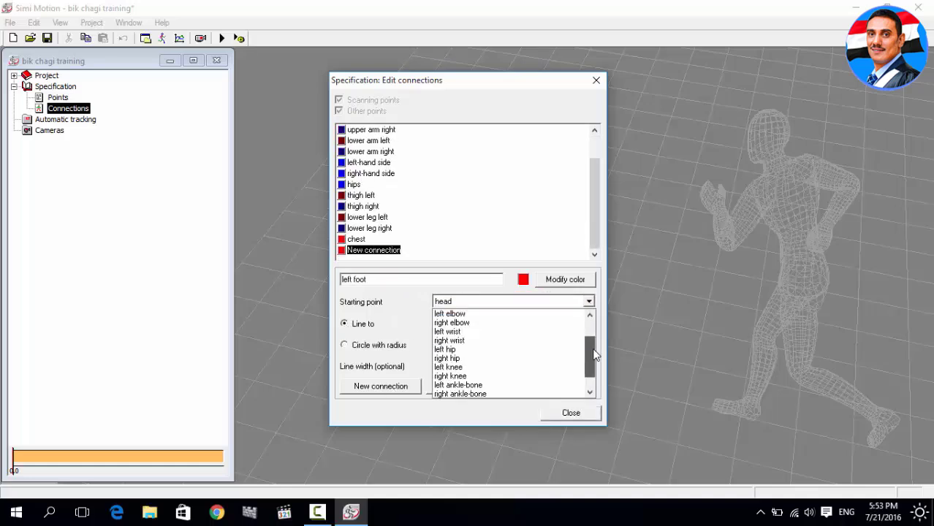
drag(594, 354, 593, 368)
click(445, 384)
click(511, 324)
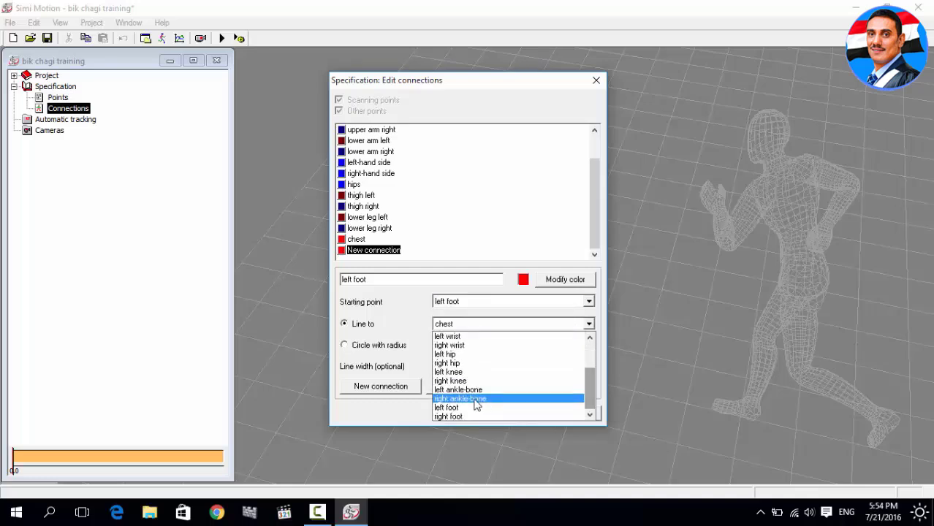
click(460, 389)
click(562, 367)
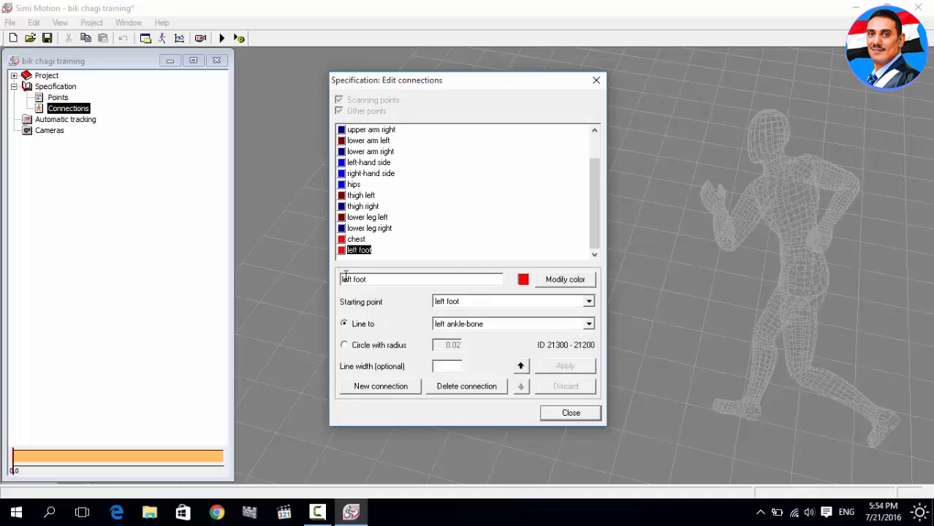
Step: Create a connection named "right foot" as a line from right foot to right ankle-bone
drag(367, 281, 336, 285)
click(394, 386)
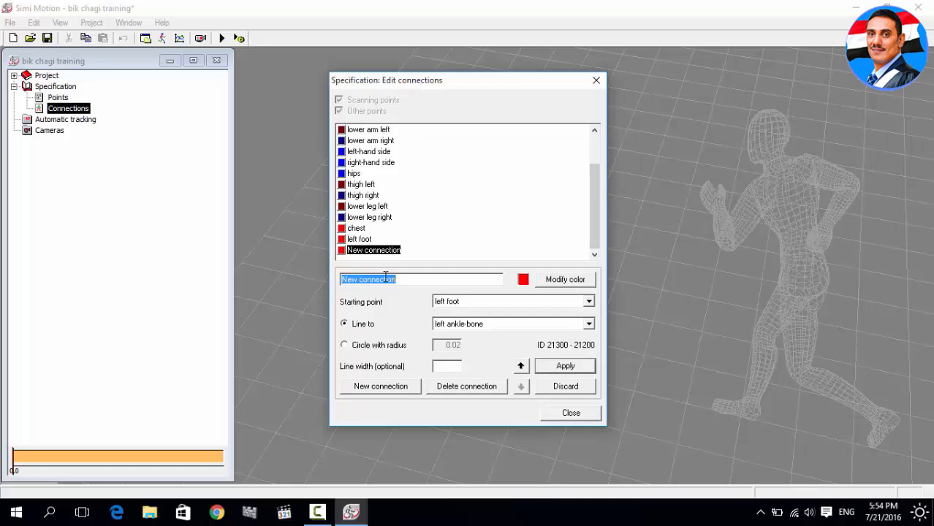
text(right foot)
click(589, 301)
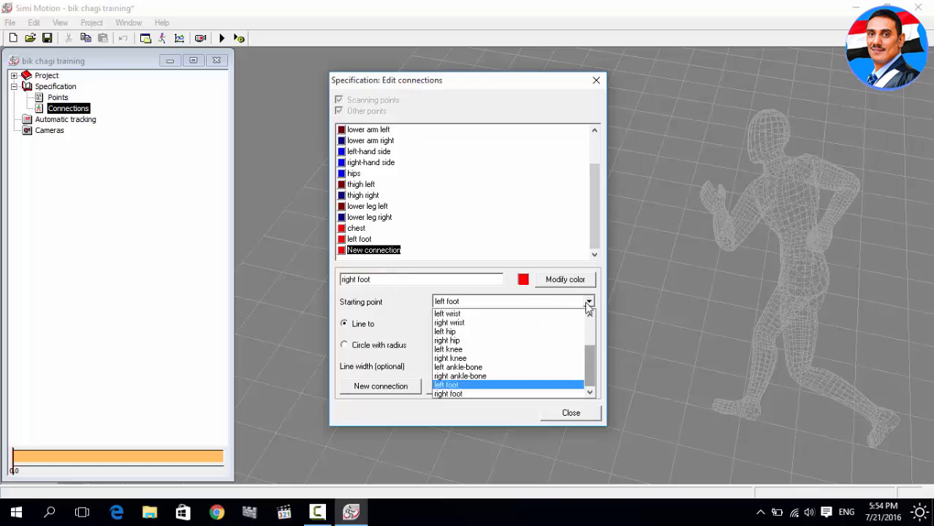
click(462, 396)
click(589, 323)
click(523, 376)
Step: Change the colour of the right foot and left foot connections to yellow
click(565, 279)
click(422, 193)
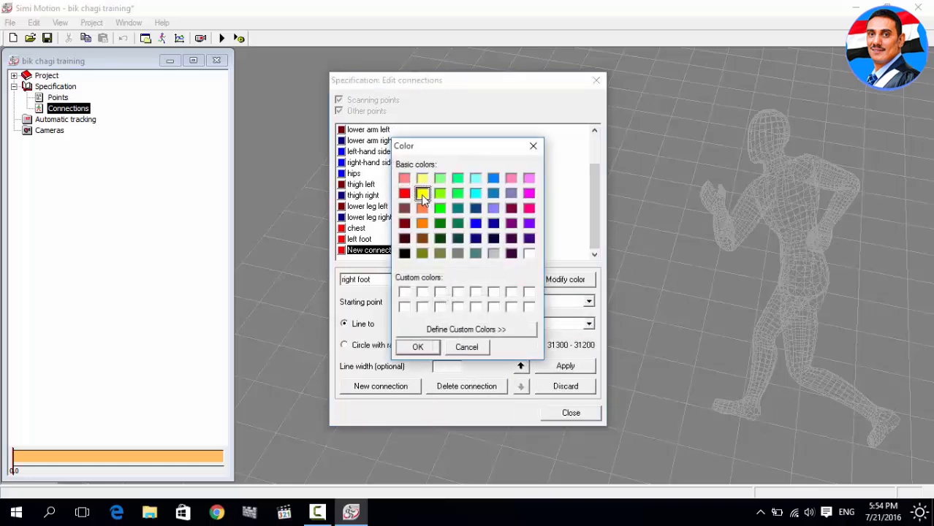
click(418, 347)
click(358, 239)
click(565, 279)
click(422, 193)
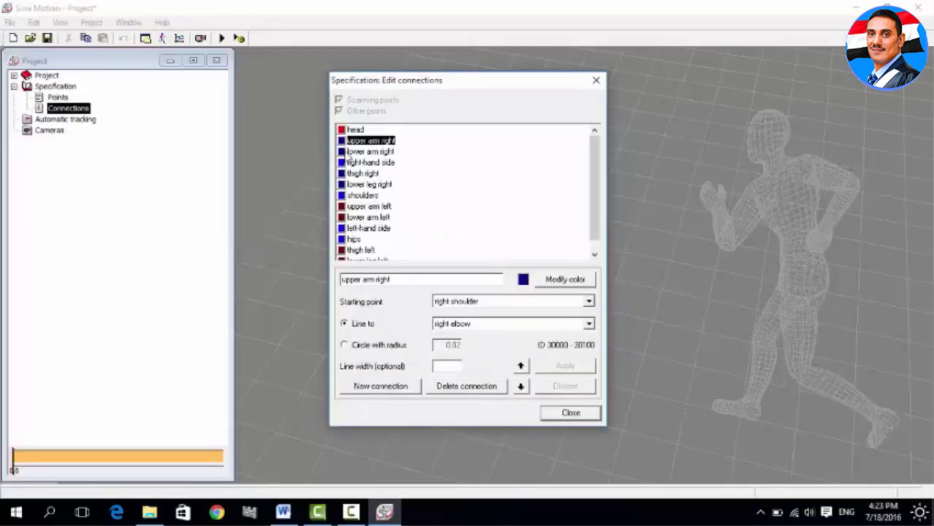
Step: Review the starting and end points of the listed body connections, and close the connections editor
key(Down)
key(Down)
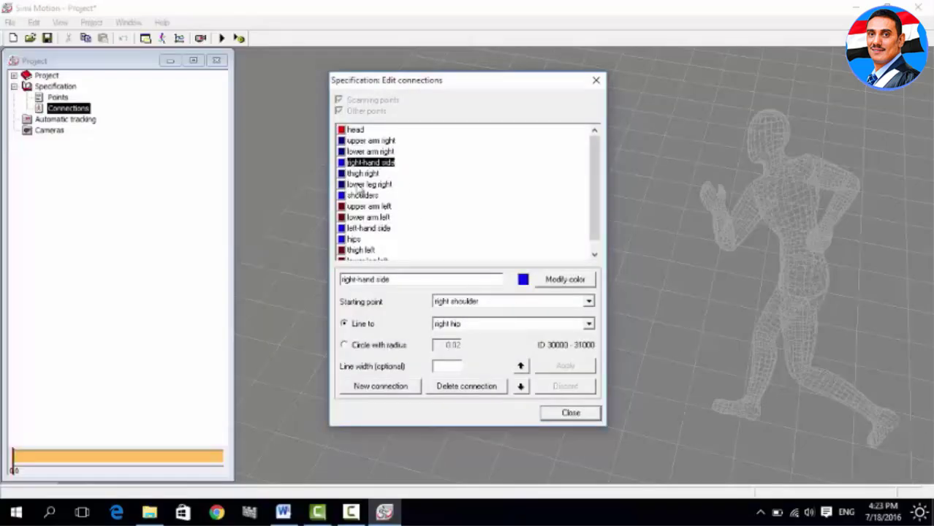
key(Down)
key(Down)
scroll(594, 222, down, 1)
click(571, 414)
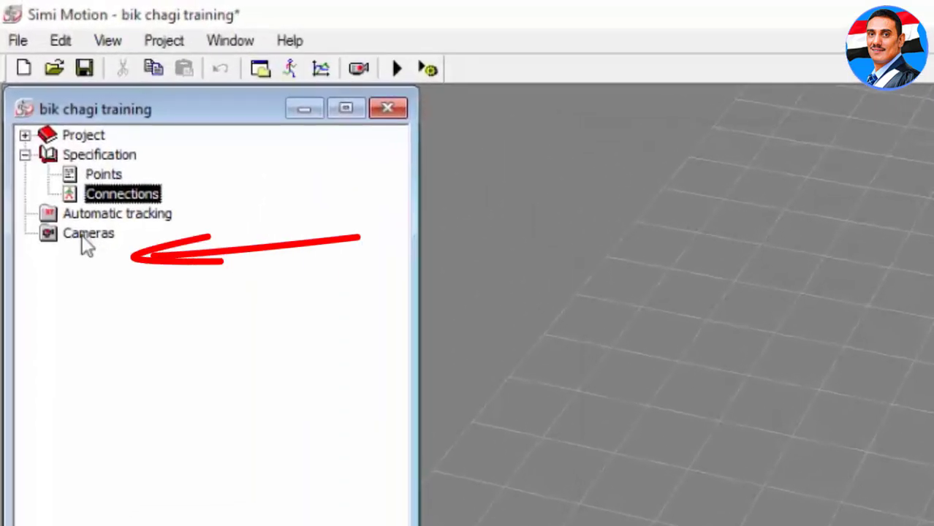
Step: Add a camera to the project's Cameras group
right_click(89, 252)
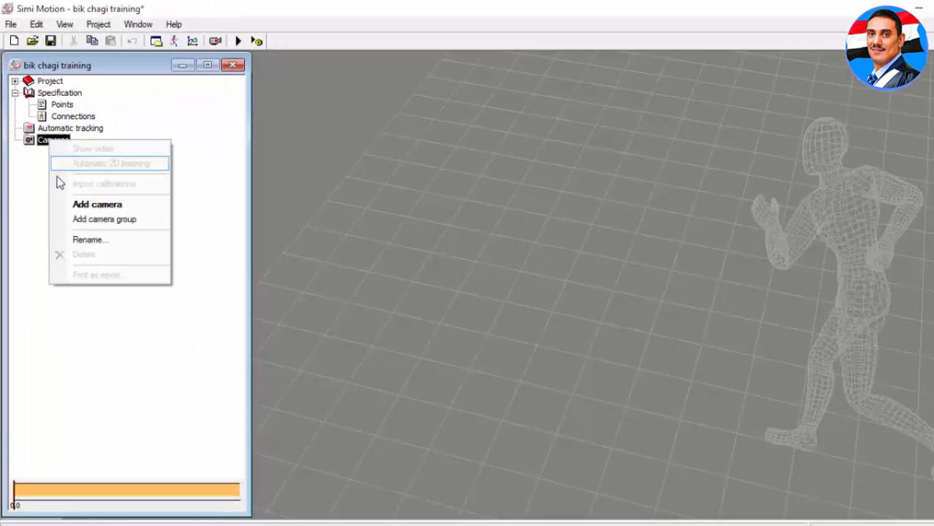
click(77, 191)
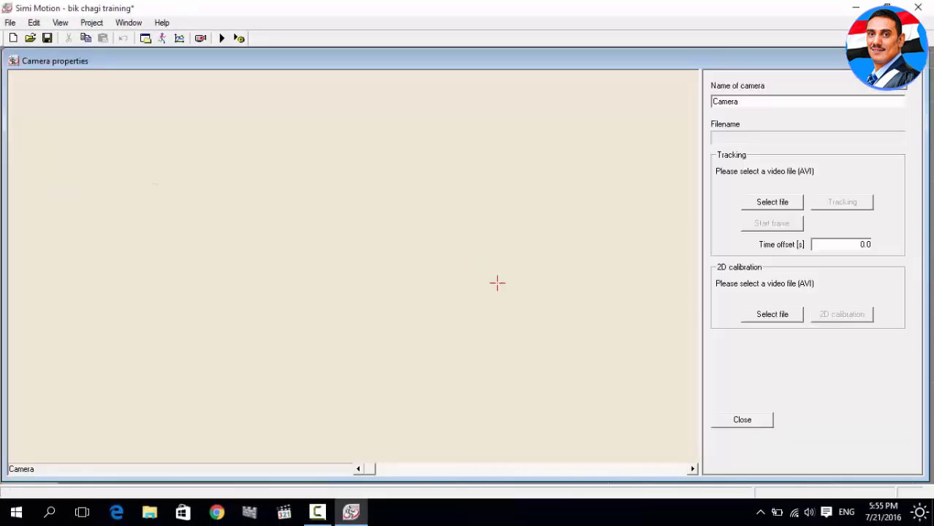
Step: Load cae.avi from the Desktop as the camera's 2D calibration video, using full frames without rotation
click(763, 315)
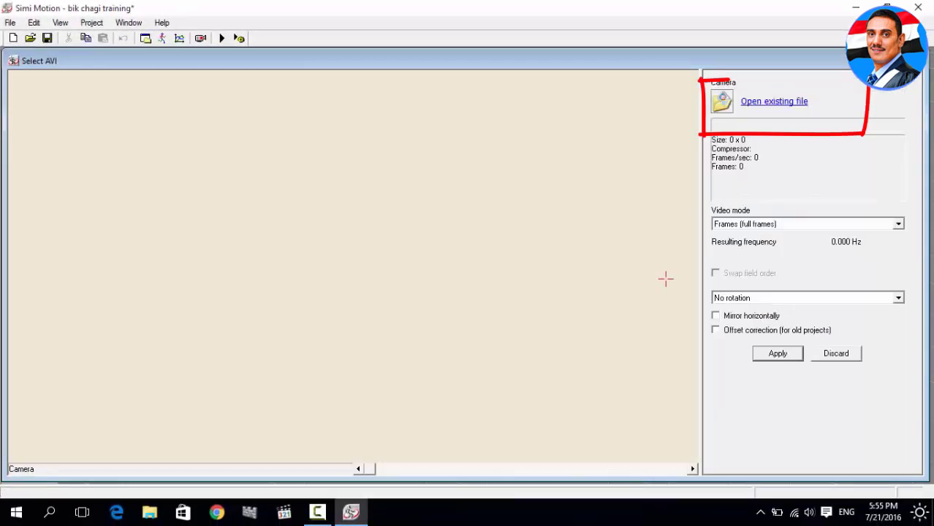
click(759, 103)
drag(651, 193, 642, 271)
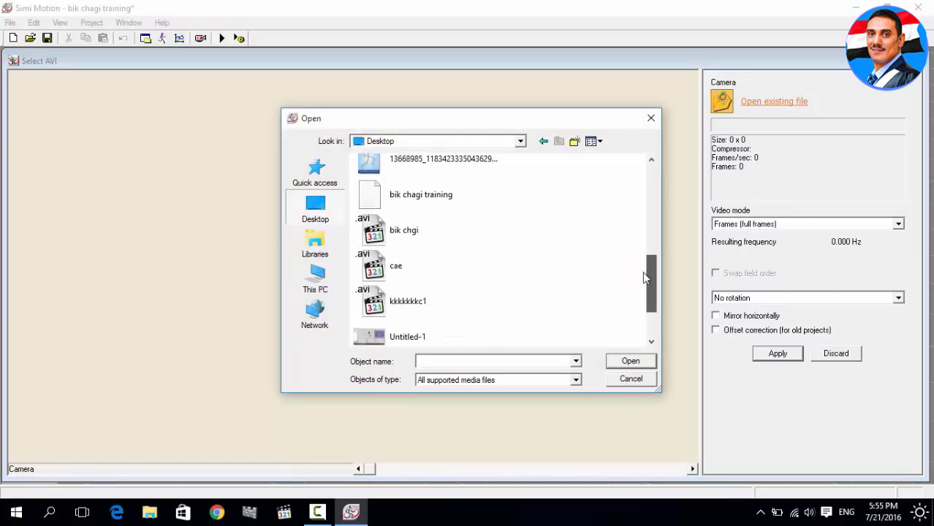
click(377, 266)
click(629, 360)
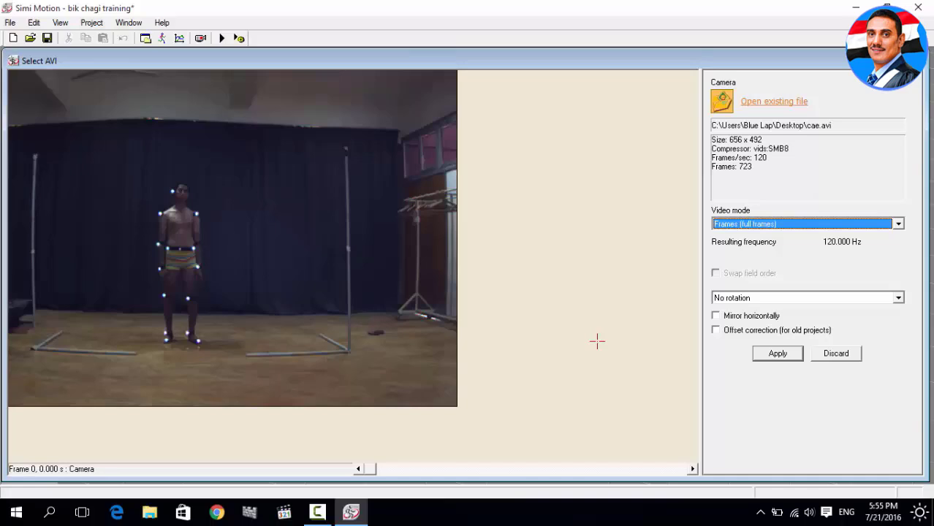
click(776, 355)
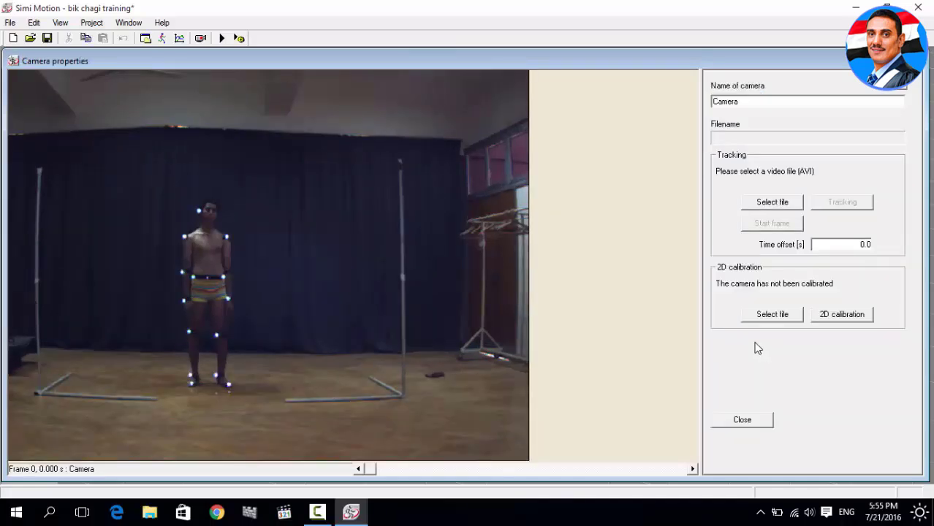
Step: Mark the calibration frame's four corners in the video for the 2D calibration and apply them
click(840, 315)
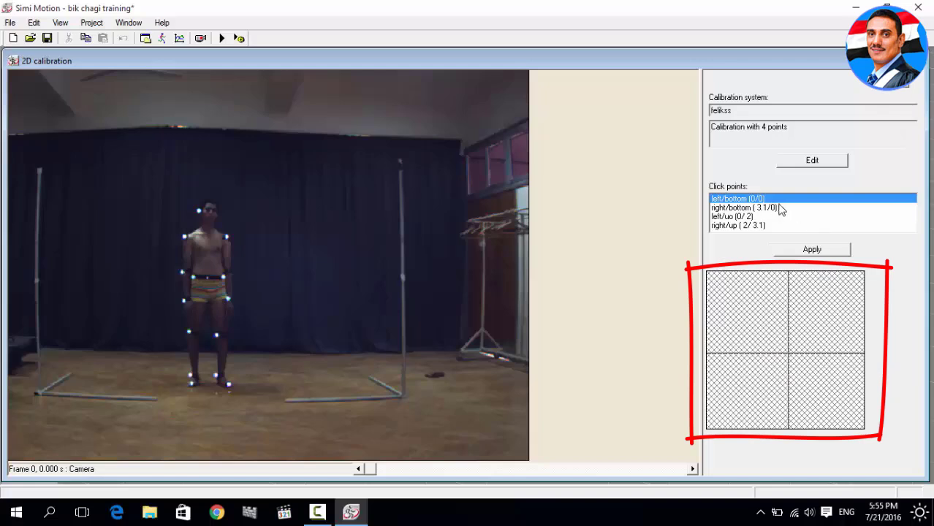
click(37, 393)
click(38, 161)
click(400, 160)
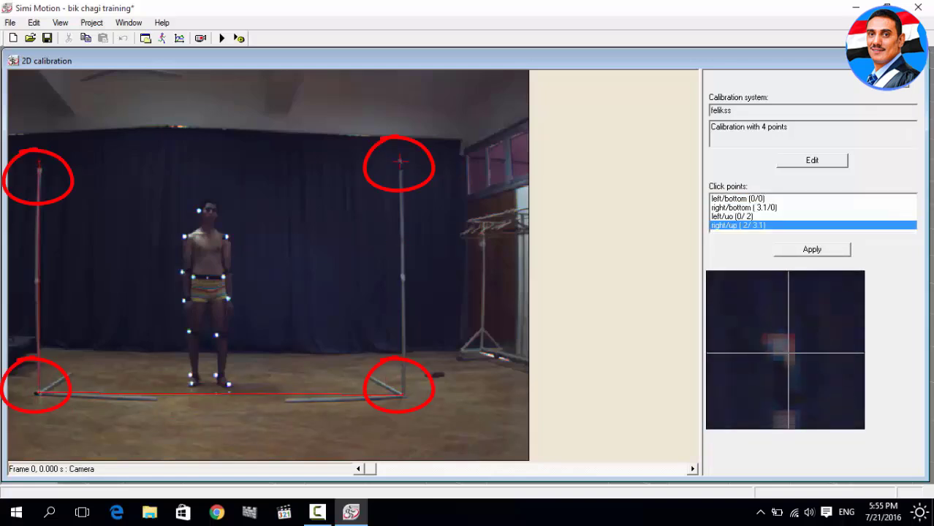
click(812, 249)
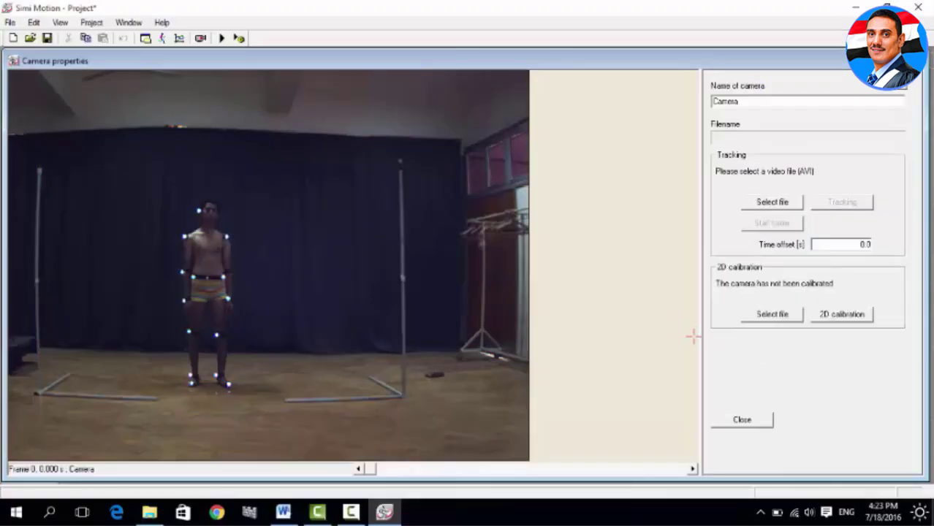
Step: Edit the four-point calibration system, setting Y of left/bottom and right/up to 3.10 m, save it as default, and apply the calibration
click(860, 316)
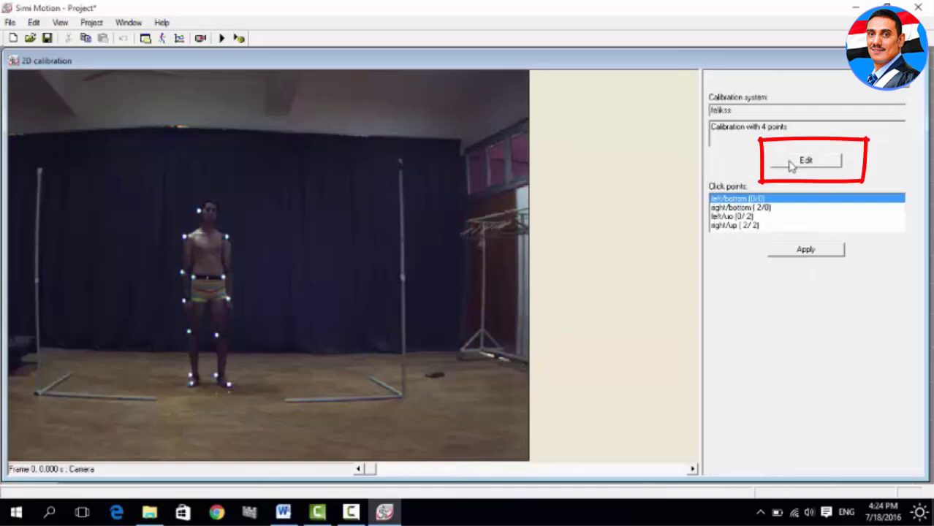
click(792, 163)
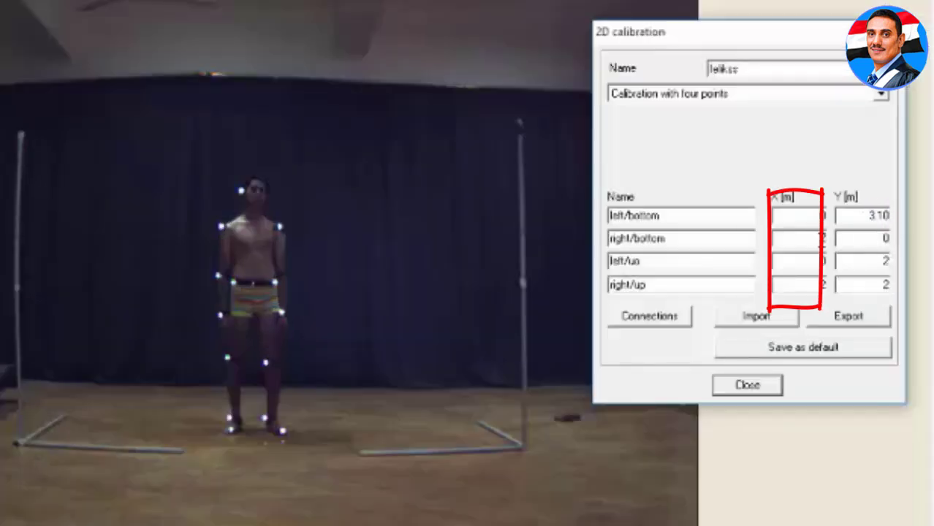
double_click(885, 261)
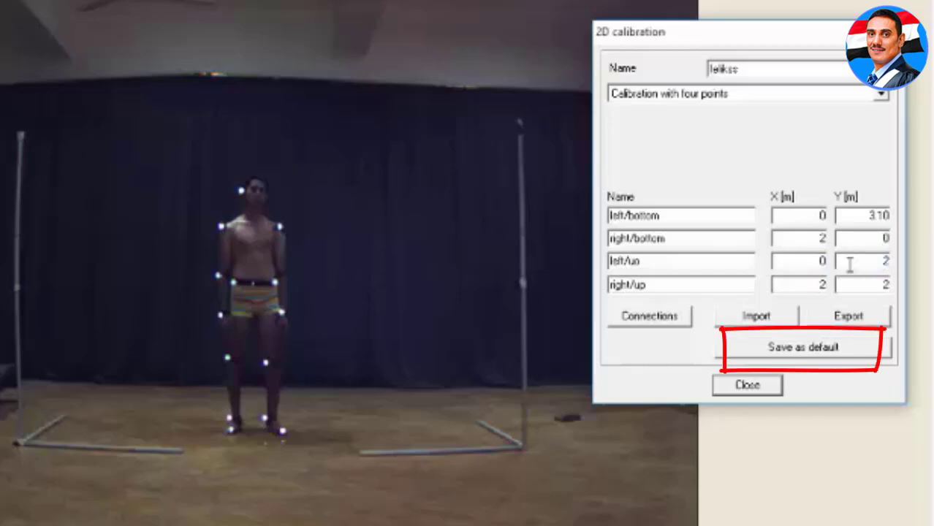
double_click(876, 284)
text(3.10)
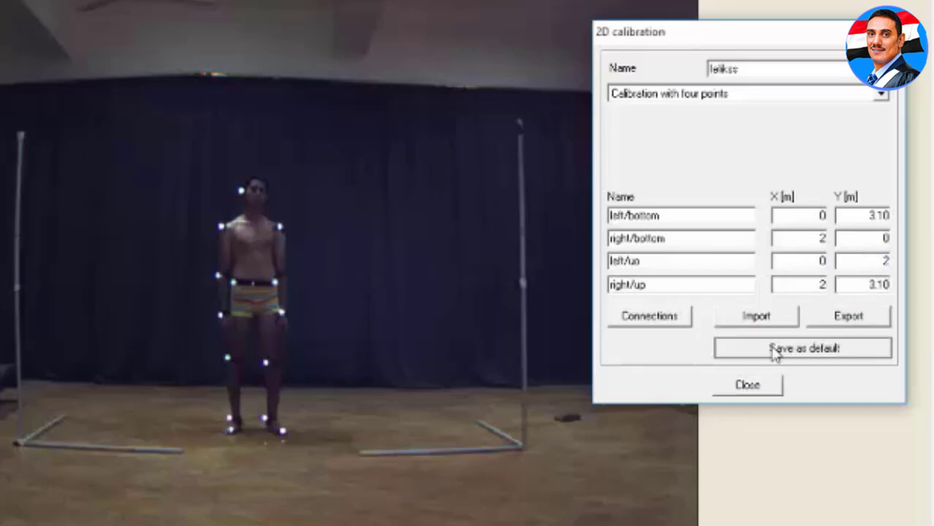
click(748, 387)
click(673, 263)
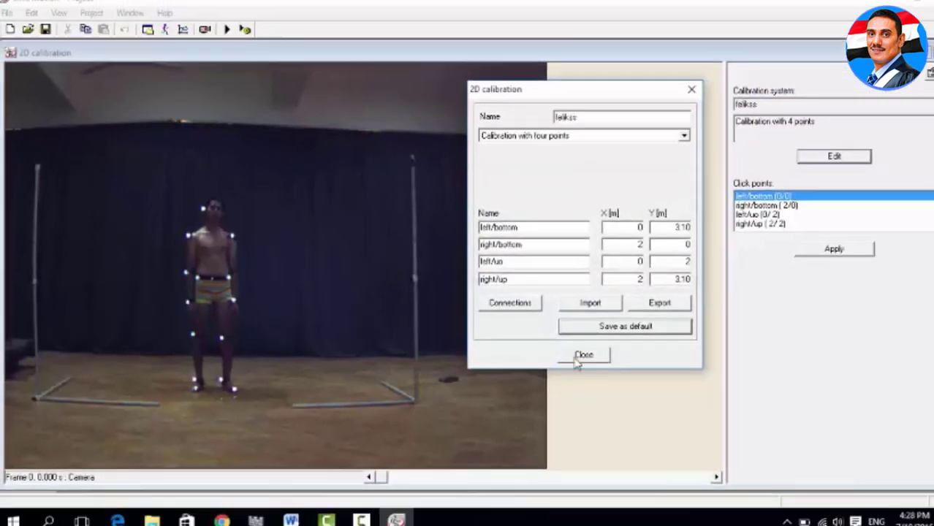
click(807, 250)
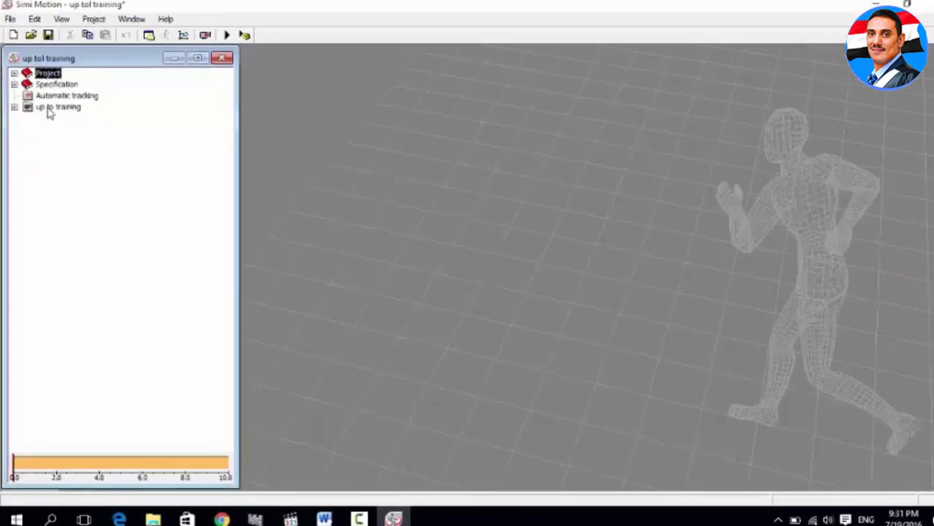
Step: Start 2D tracking for the "up to training" camera and mark the head, shoulders, elbows and wrists on the body markers
mouse_move(65, 106)
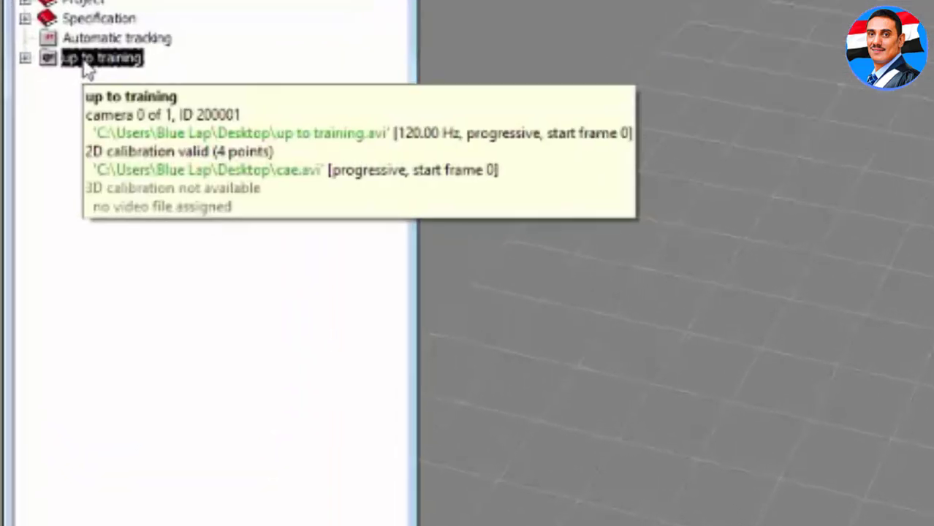
right_click(85, 62)
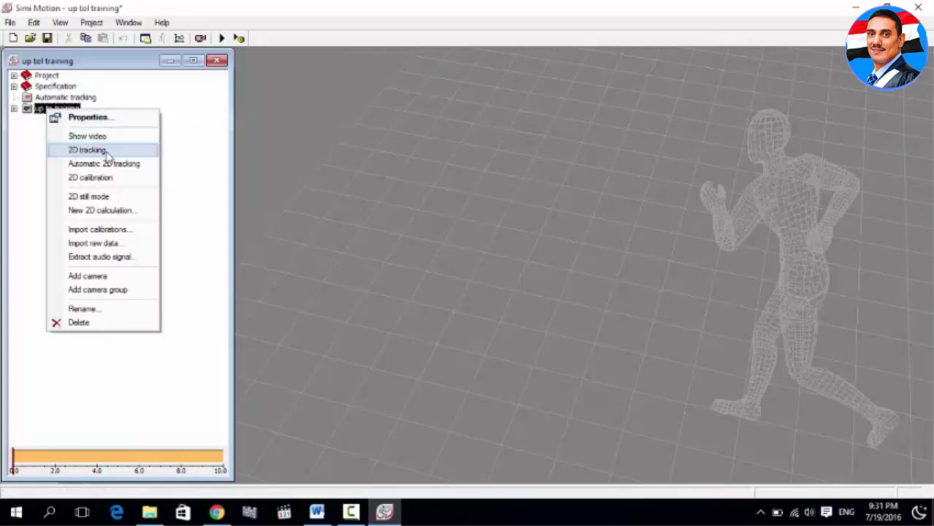
click(107, 149)
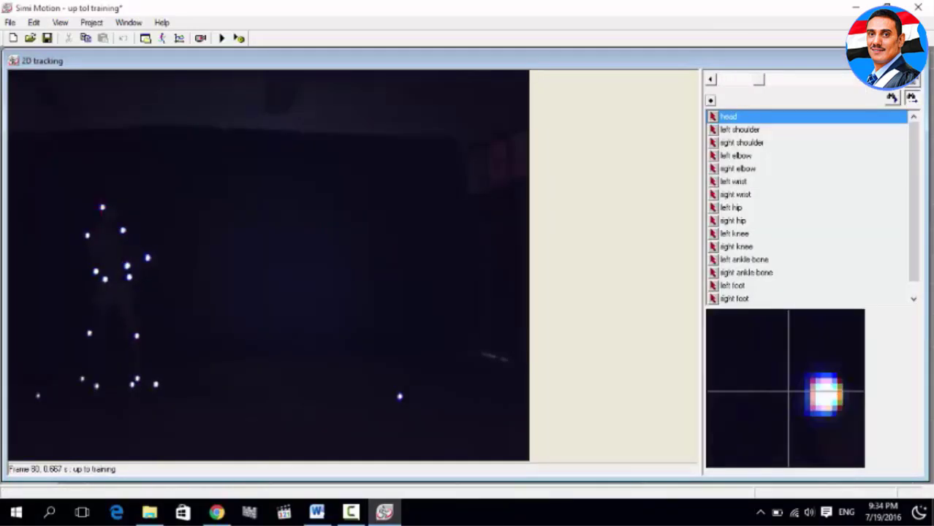
click(102, 207)
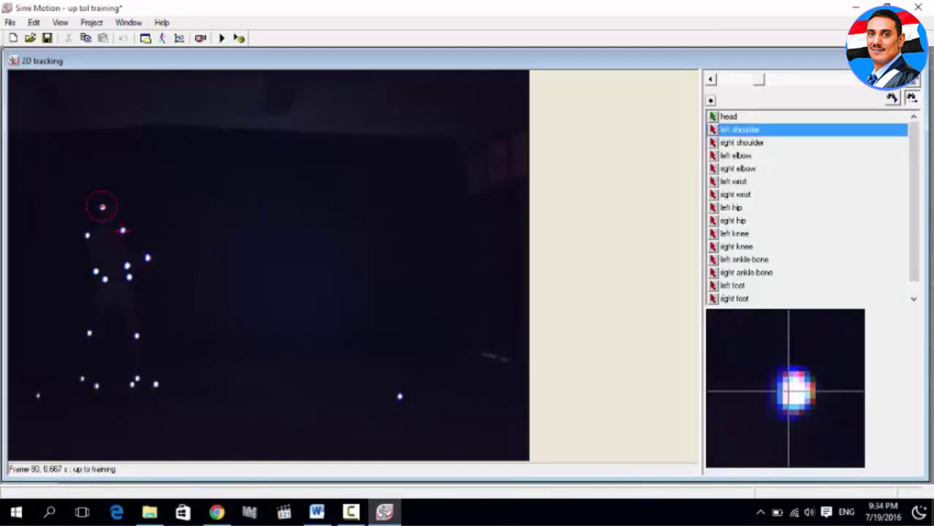
click(87, 235)
click(127, 266)
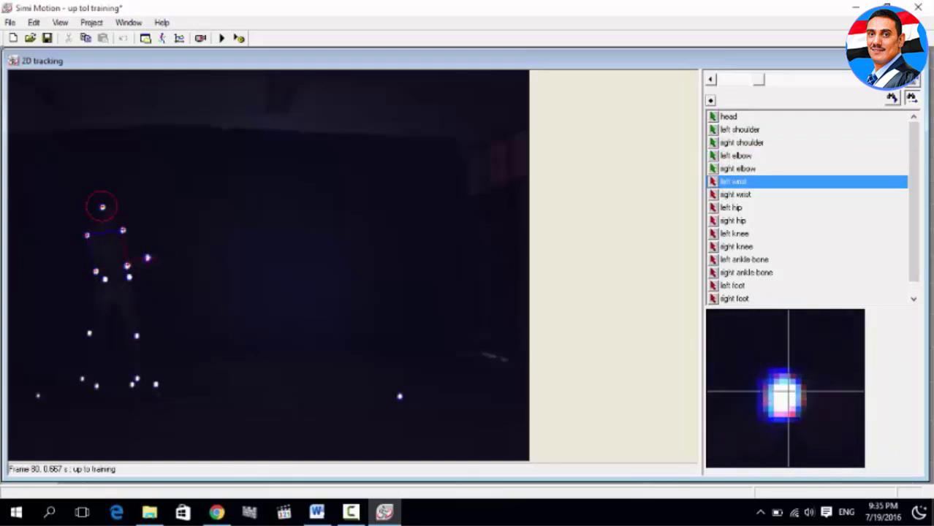
click(148, 257)
click(146, 257)
Step: Mark the left and right hips, knees, ankle-bones and feet on the remaining body markers
click(130, 277)
click(105, 279)
click(136, 336)
click(89, 333)
click(136, 379)
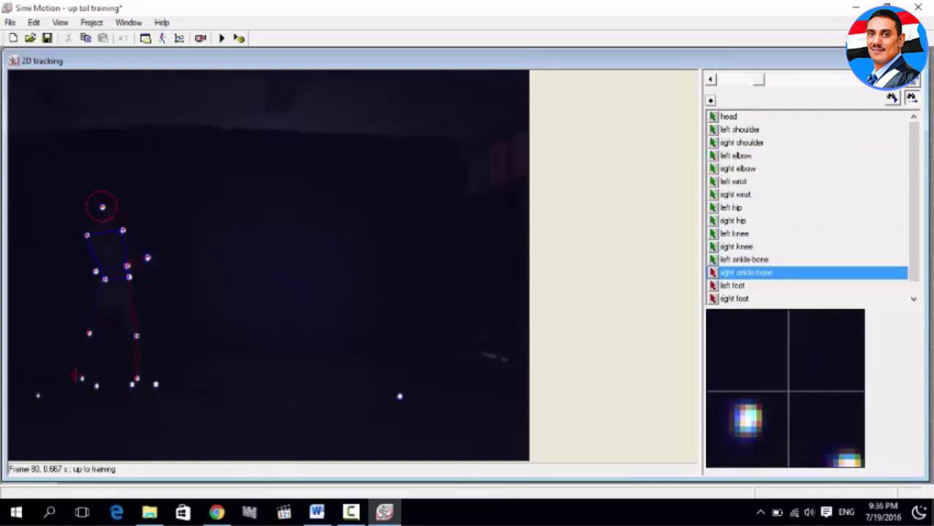
click(82, 379)
click(155, 383)
click(97, 386)
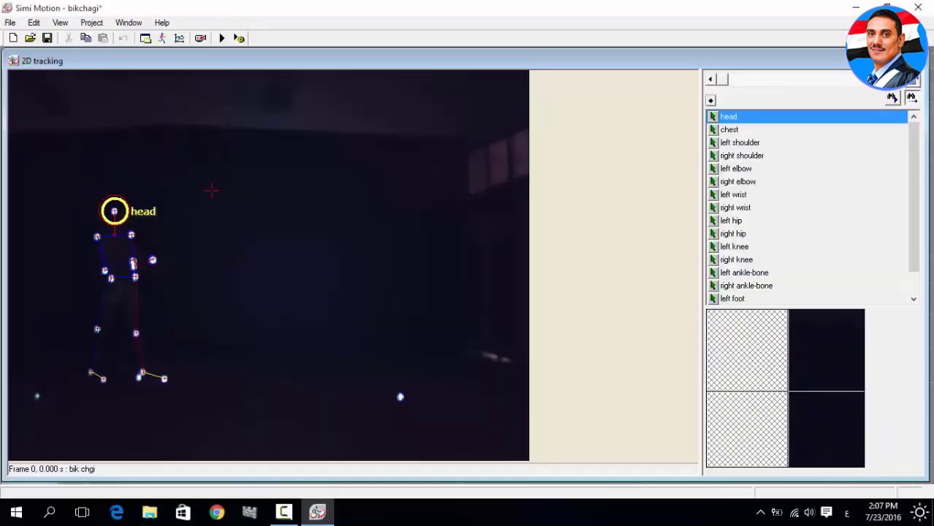
click(113, 211)
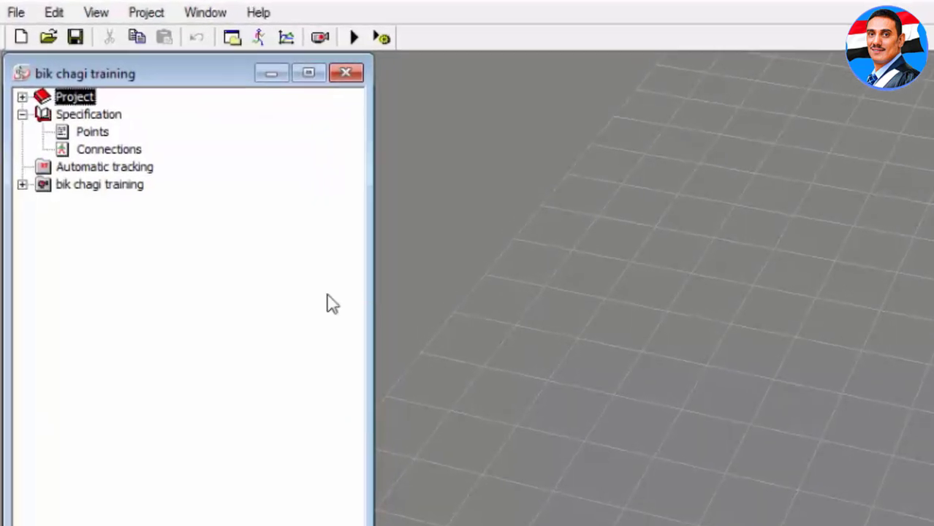
Step: Run automatic 2D tracking for the bik chagi training camera with the tracking area's corners pulled in around the athlete's movement space
right_click(70, 188)
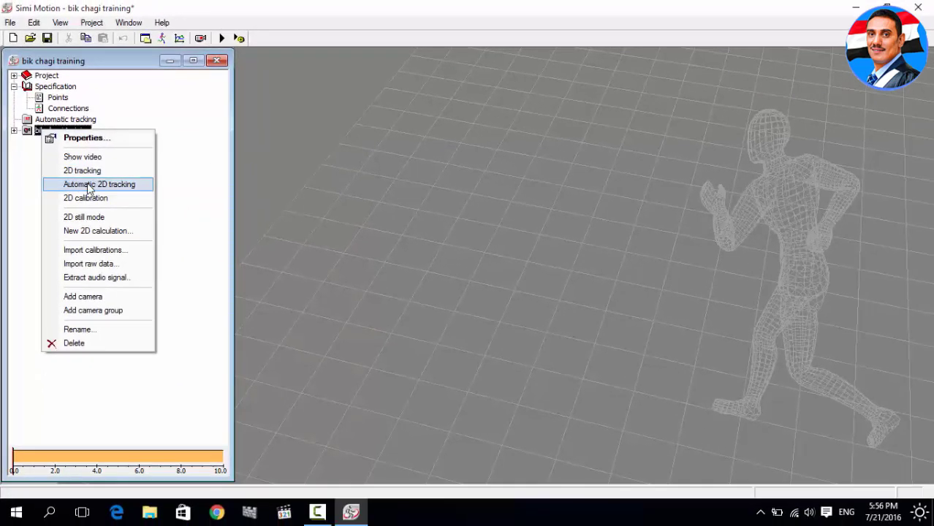
click(87, 186)
drag(766, 406, 654, 349)
drag(315, 406, 342, 352)
drag(314, 66, 341, 116)
drag(765, 66, 654, 118)
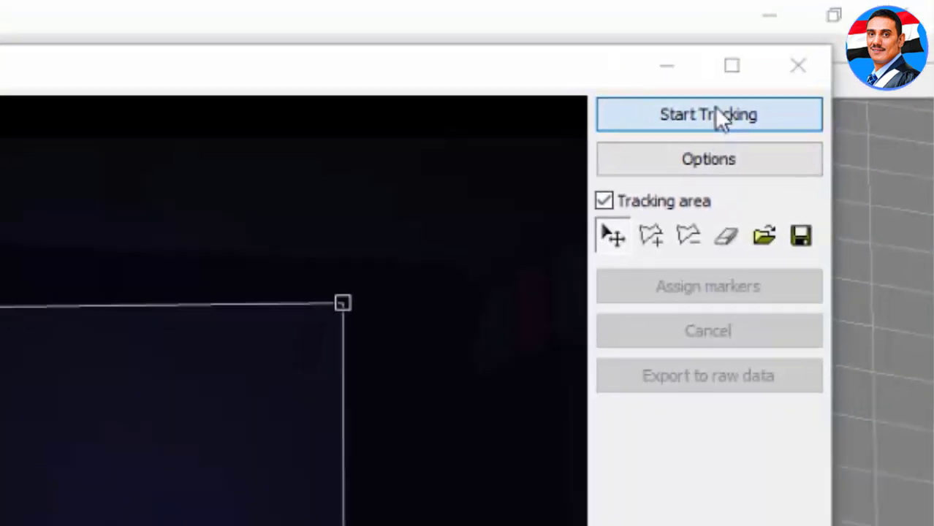
click(616, 164)
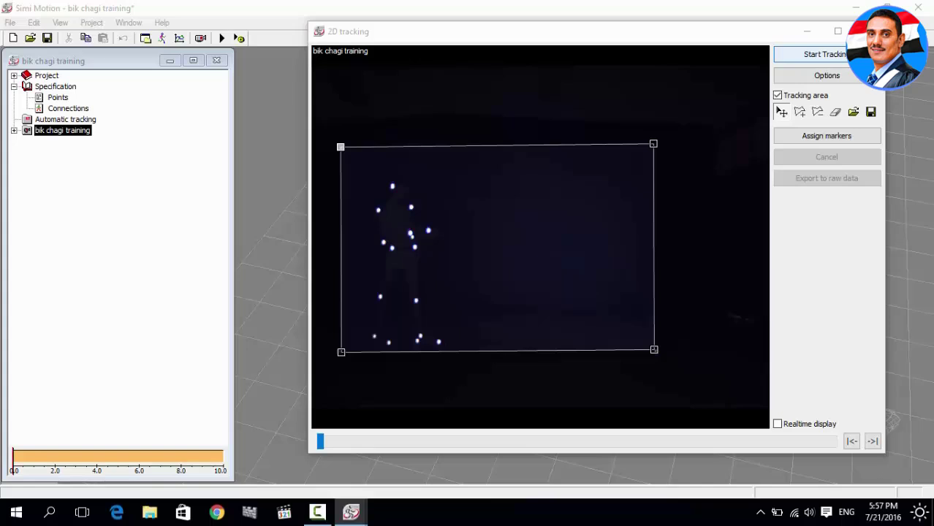
Step: Assign tracked marker 1 to head, marker 2 to left shoulder and marker 3 to right shoulder
click(833, 136)
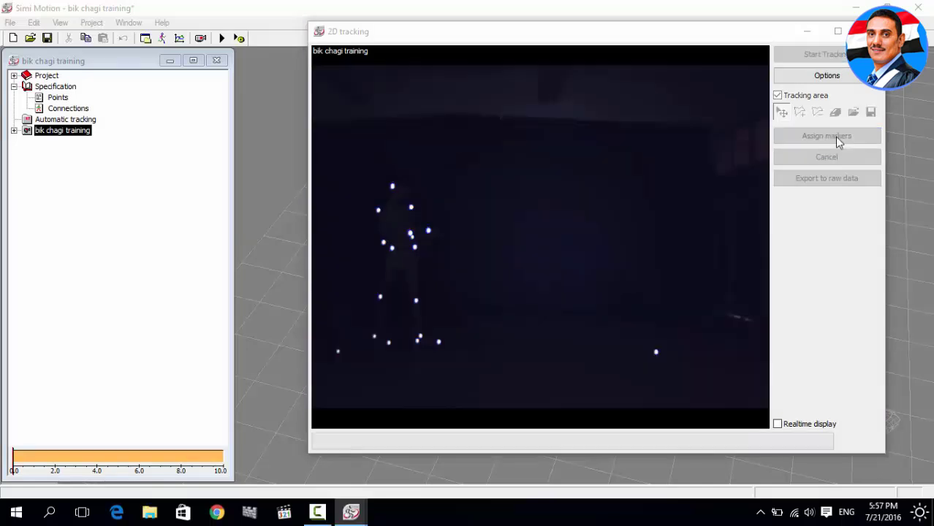
click(762, 174)
click(764, 177)
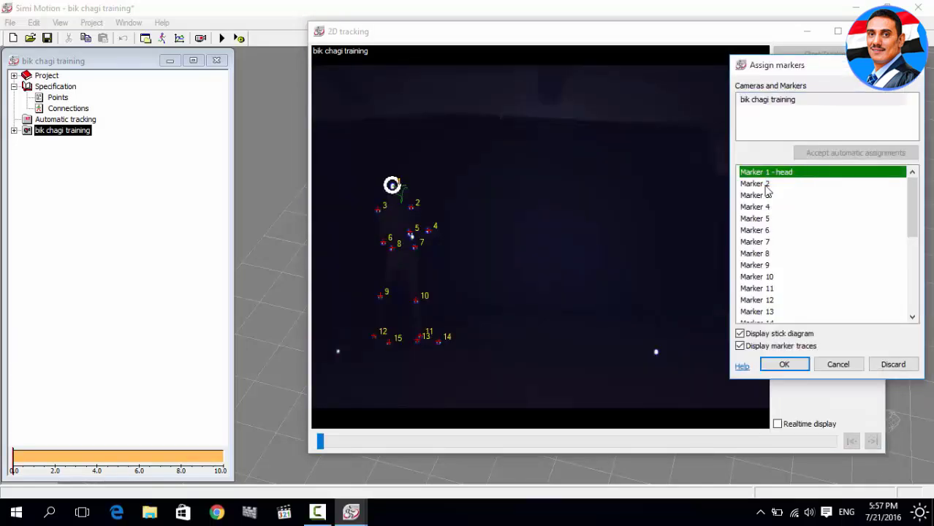
click(761, 184)
click(790, 225)
click(753, 196)
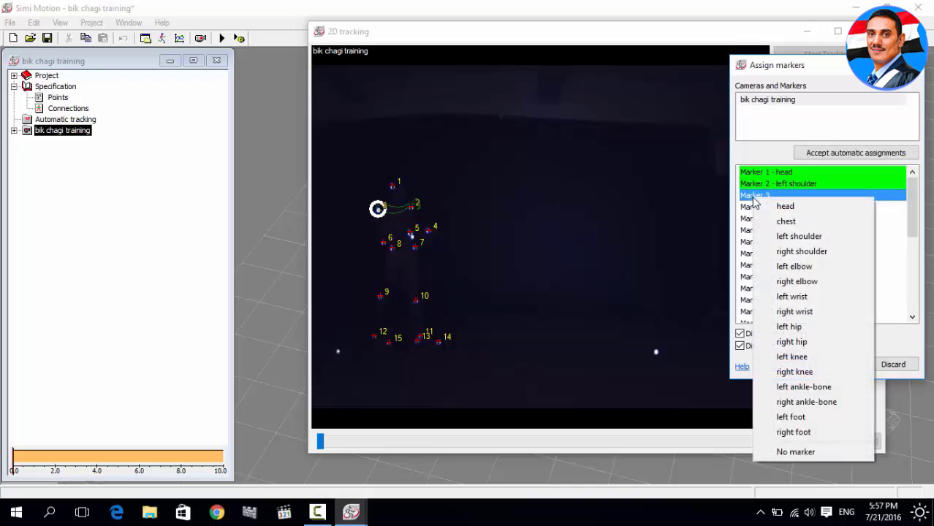
click(801, 251)
Step: Assign marker 4 to left wrist, marker 5 to right wrist and marker 6 to right elbow
click(752, 207)
click(791, 307)
click(752, 218)
click(802, 331)
click(750, 230)
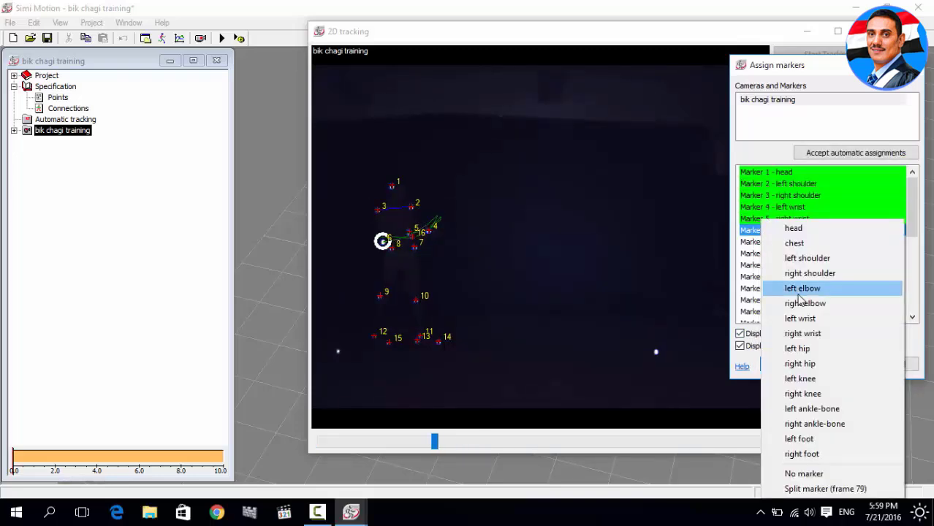
click(801, 303)
Step: Assign marker 7 to left hip, marker 8 to right hip, marker 9 to right knee and marker 10 to left knee
click(762, 242)
click(797, 349)
click(762, 255)
click(799, 363)
click(765, 265)
click(802, 394)
click(762, 278)
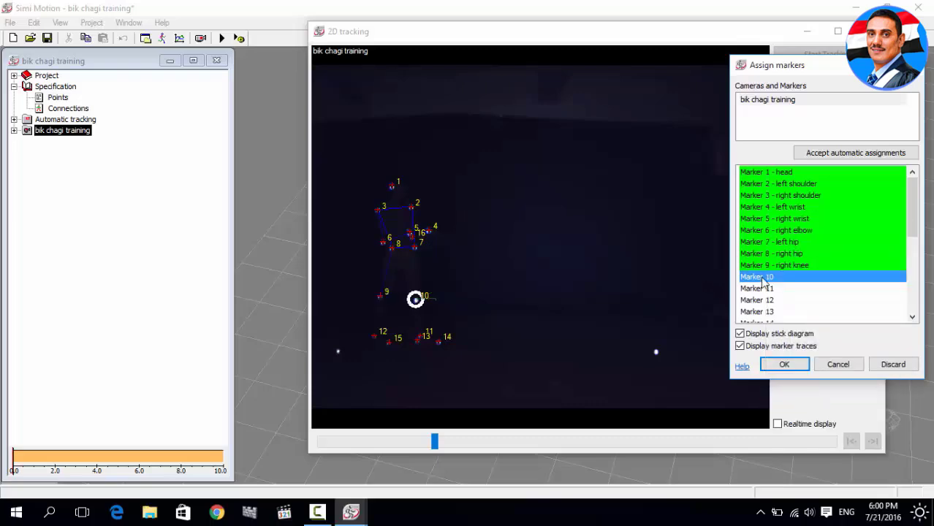
click(799, 377)
Step: Assign marker 11 to left ankle-bone and marker 12 to right ankle-bone
click(774, 290)
click(802, 200)
click(761, 301)
click(803, 225)
drag(911, 212, 911, 262)
click(764, 186)
Step: Assign marker 14 to left foot and marker 15 to right foot, and accept the marker assignments
click(760, 194)
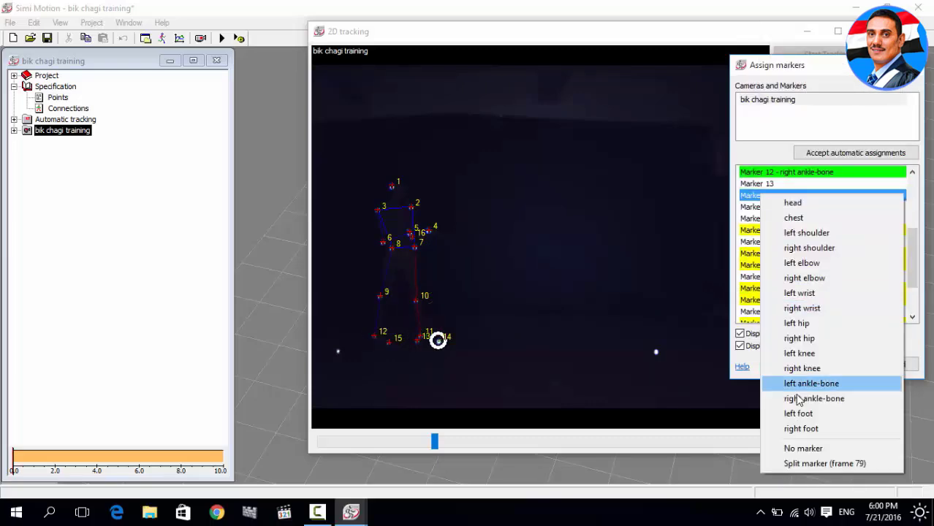
click(798, 414)
click(761, 207)
click(808, 434)
click(762, 217)
click(784, 363)
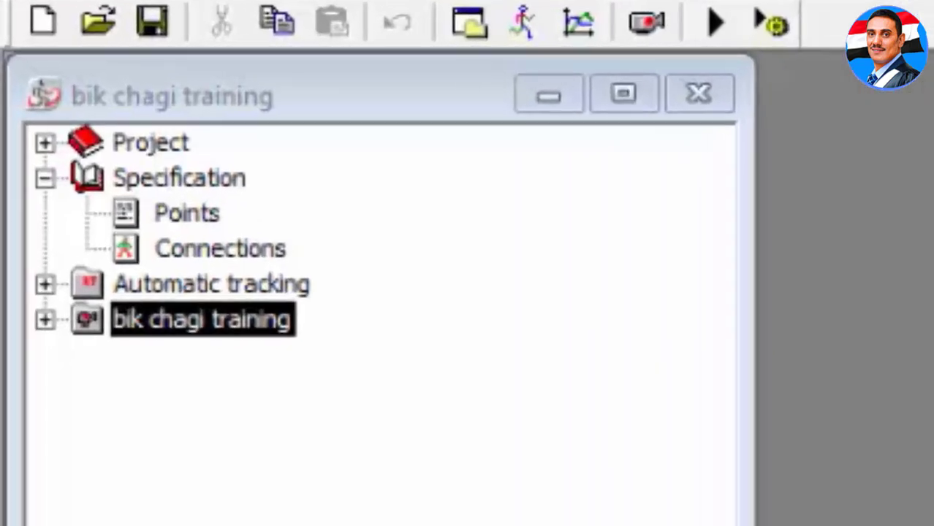
Step: Open the bik chagi training camera's raw data for editing and fill the left wrist's gaps over the whole range with a spline
click(46, 319)
double_click(183, 354)
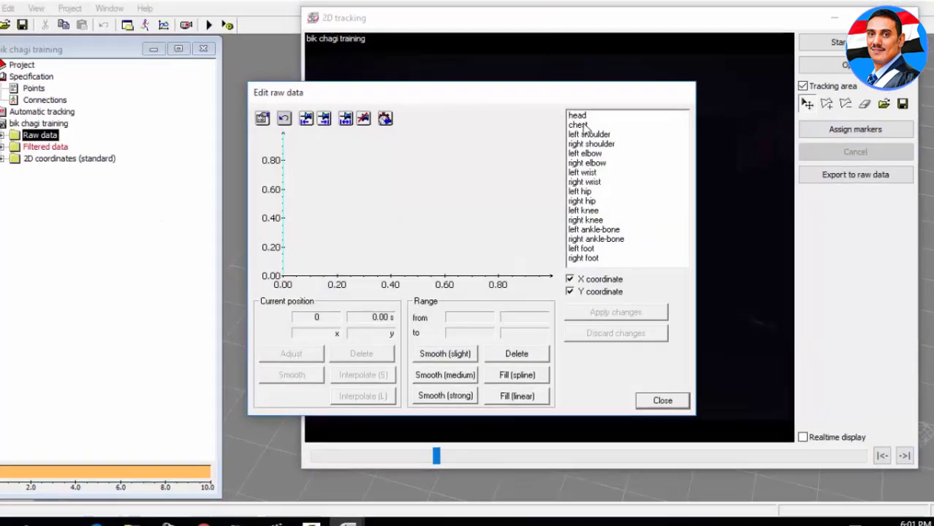
click(590, 145)
click(657, 124)
click(652, 151)
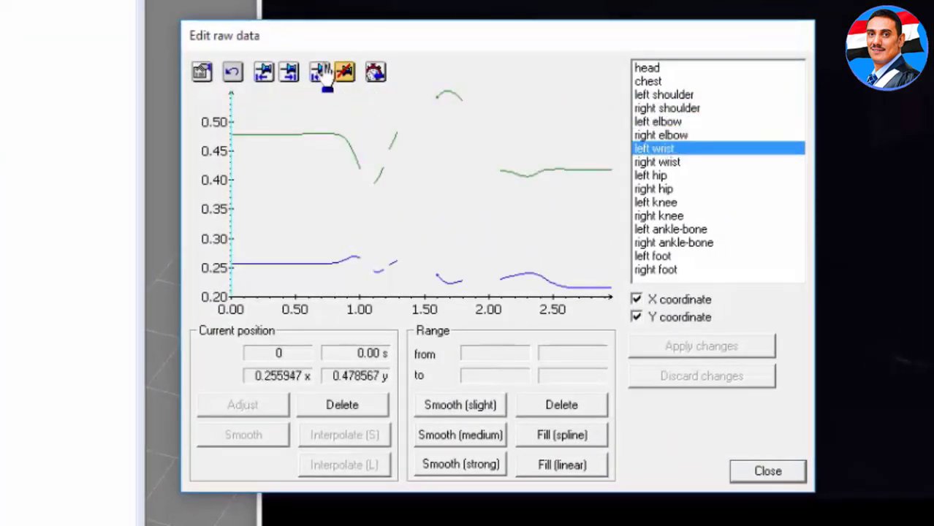
click(321, 72)
click(562, 435)
Step: Fill the gaps in the right wrist and left hip raw data over the whole range with a spline
click(661, 162)
click(435, 315)
click(561, 435)
click(650, 175)
click(436, 314)
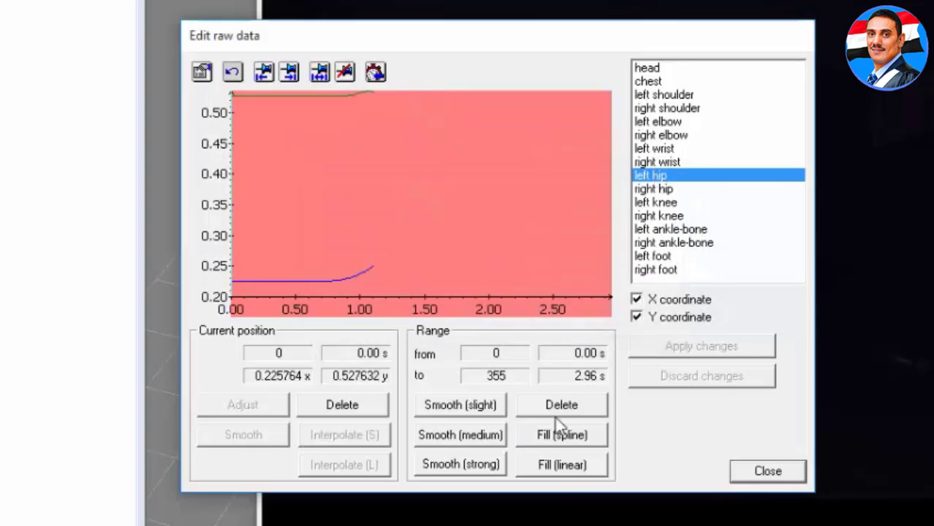
click(562, 434)
Step: Spline-fill the gaps in the right hip and left knee raw data, keeping the changes, and display the right knee's curves
click(654, 188)
click(436, 315)
click(562, 435)
click(687, 346)
click(656, 202)
click(559, 434)
click(658, 216)
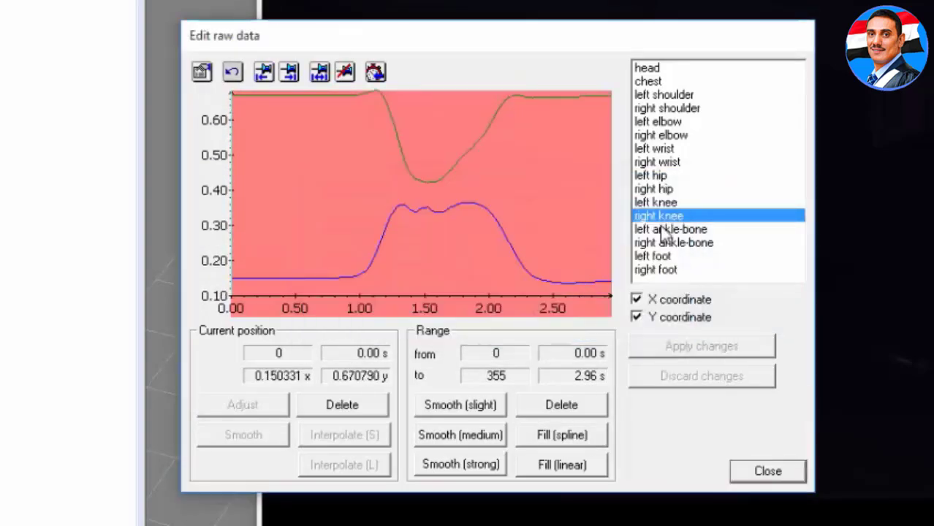
Step: Fill the gaps in the ankle-bone and foot raw data on both sides with a spline, keep the changes and close the editor
click(662, 233)
click(562, 435)
click(681, 350)
click(659, 243)
click(557, 438)
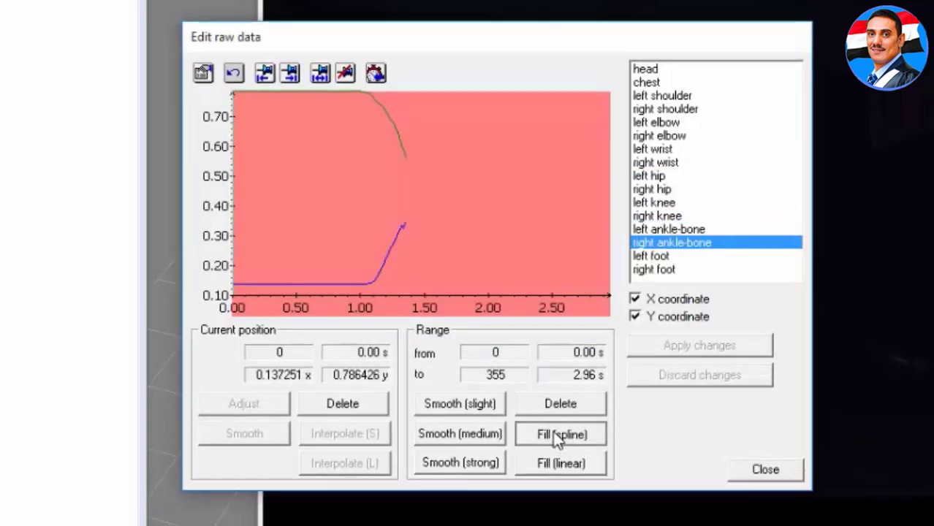
click(661, 256)
click(657, 269)
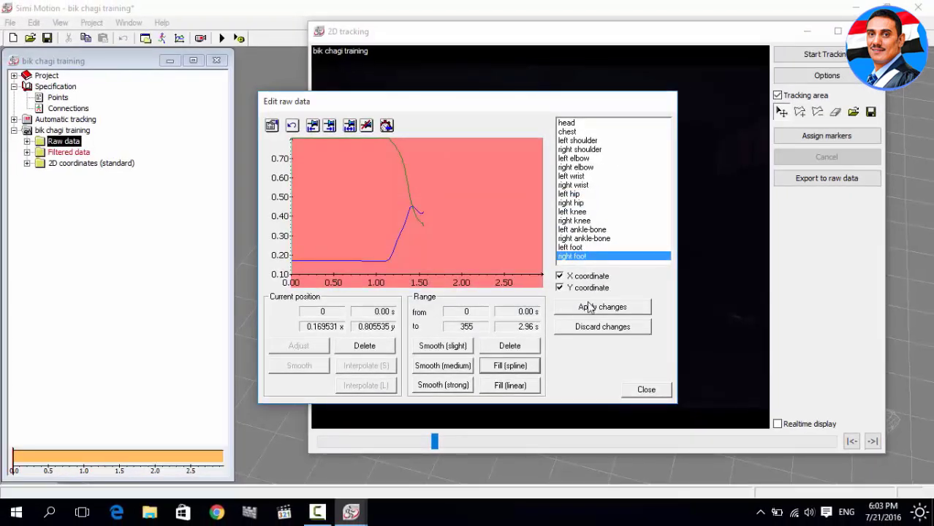
click(645, 390)
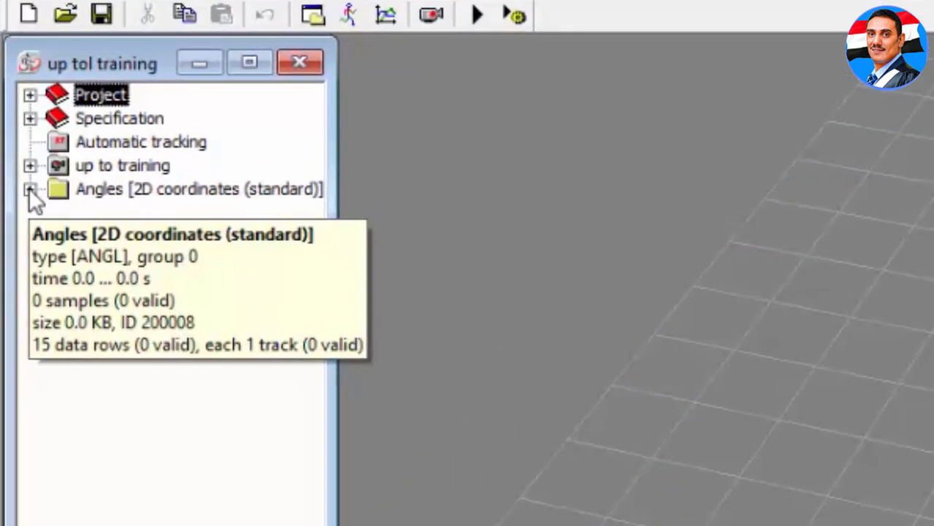
Step: Show the up to training camera's video in the up tol training project and shrink its window beside the project tree
right_click(70, 166)
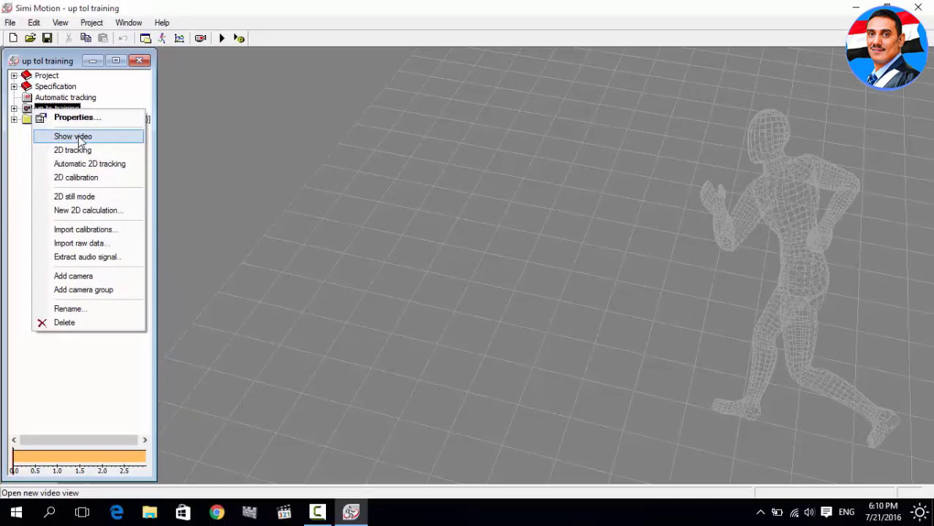
click(80, 138)
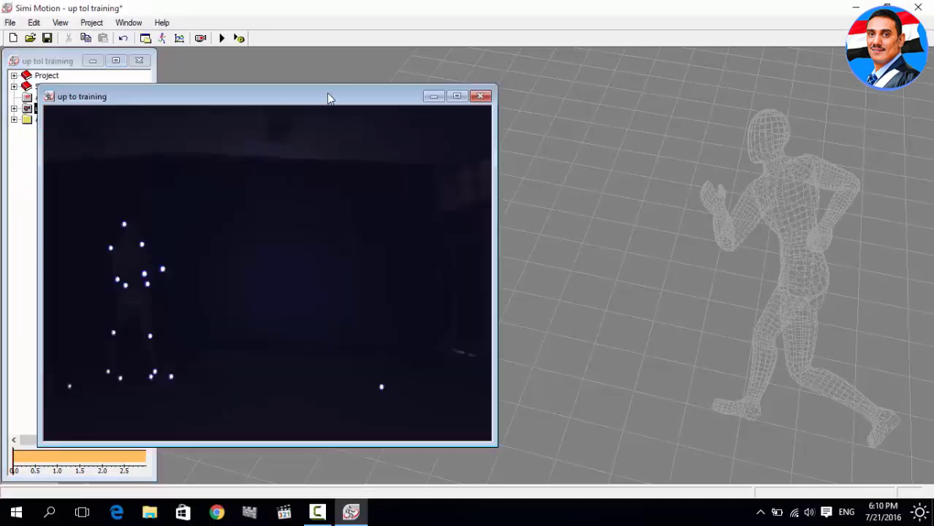
drag(327, 93, 444, 59)
drag(613, 401, 380, 252)
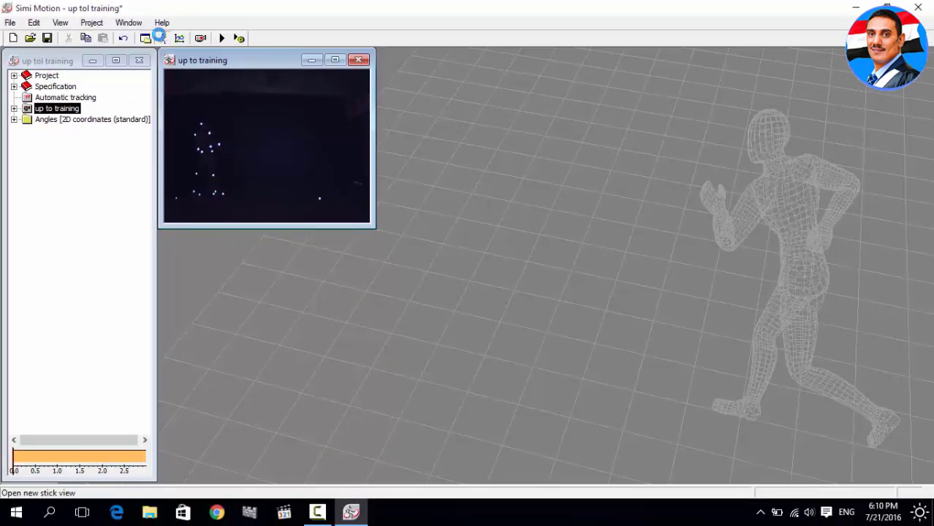
Step: Create two stick diagram views and arrange them side by side, to the right of the video
click(161, 38)
drag(211, 114, 532, 61)
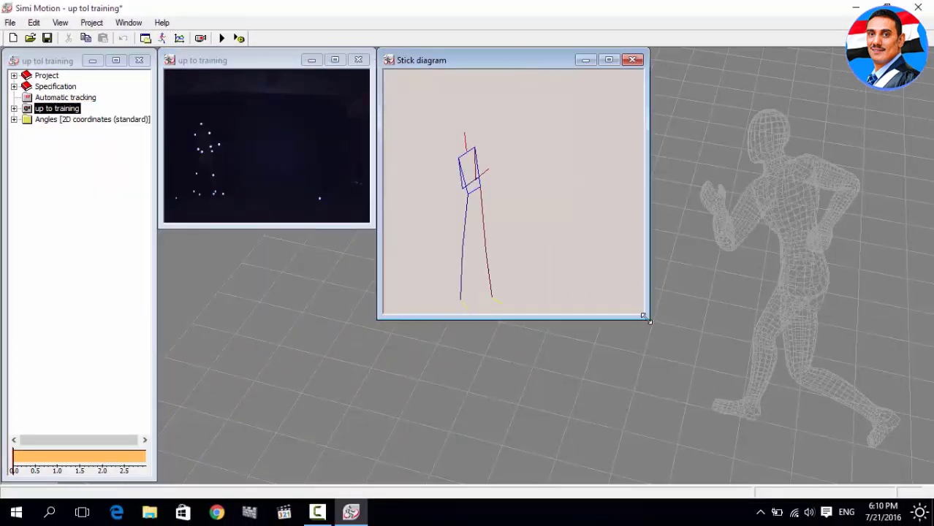
drag(647, 318, 559, 229)
click(162, 38)
drag(219, 127, 803, 60)
drag(657, 319, 696, 267)
drag(559, 229, 656, 269)
drag(696, 200, 663, 200)
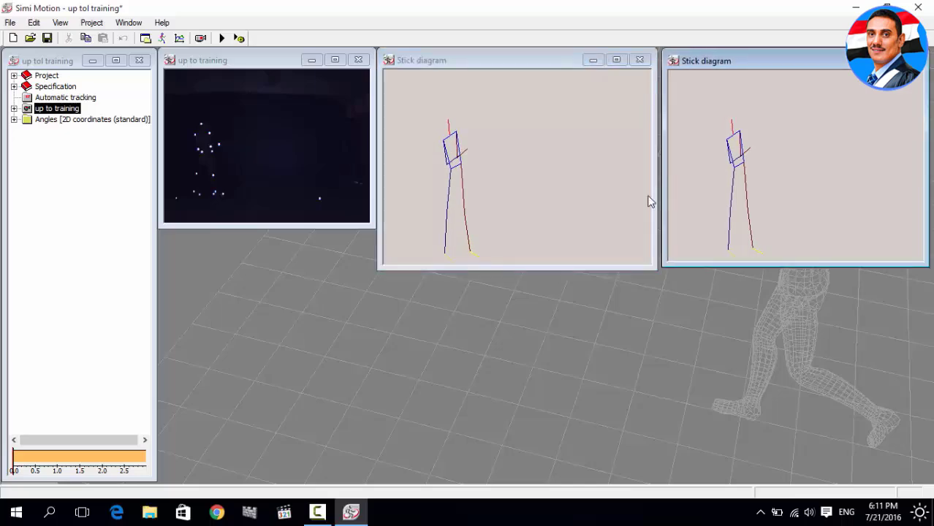
Step: Narrow the first stick diagram and enlarge the video window to fill the space next to it
drag(378, 162, 422, 163)
drag(373, 132, 414, 132)
drag(413, 226, 425, 262)
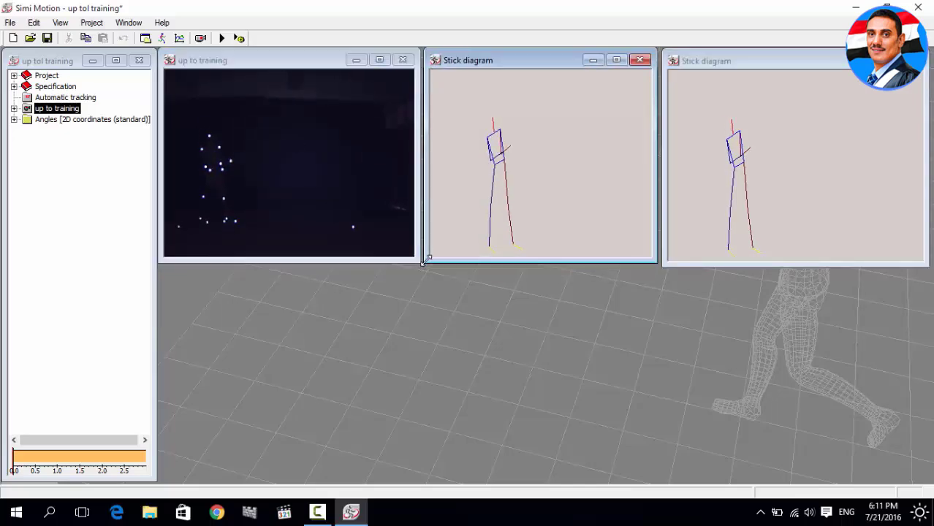
Step: Expand the angles, the up to training camera and its standard 2D coordinates to list their data rows
click(14, 119)
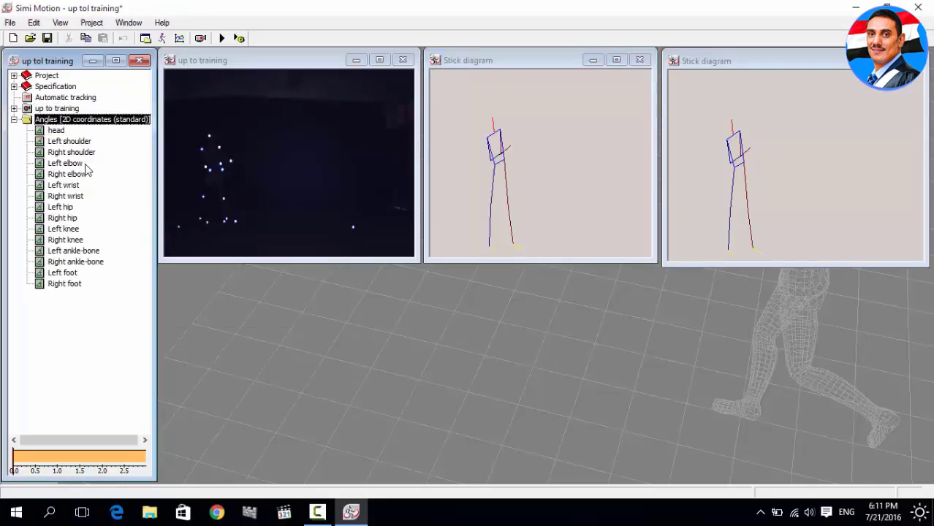
click(14, 108)
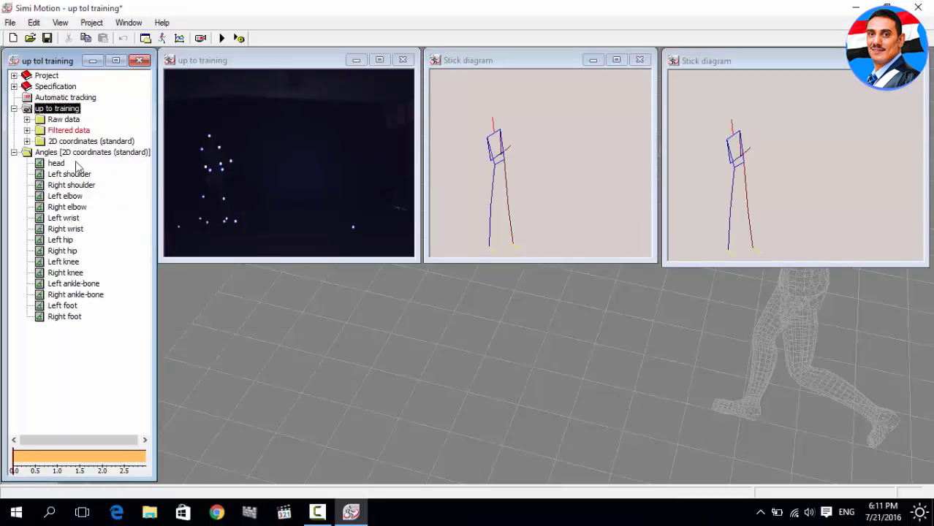
double_click(42, 143)
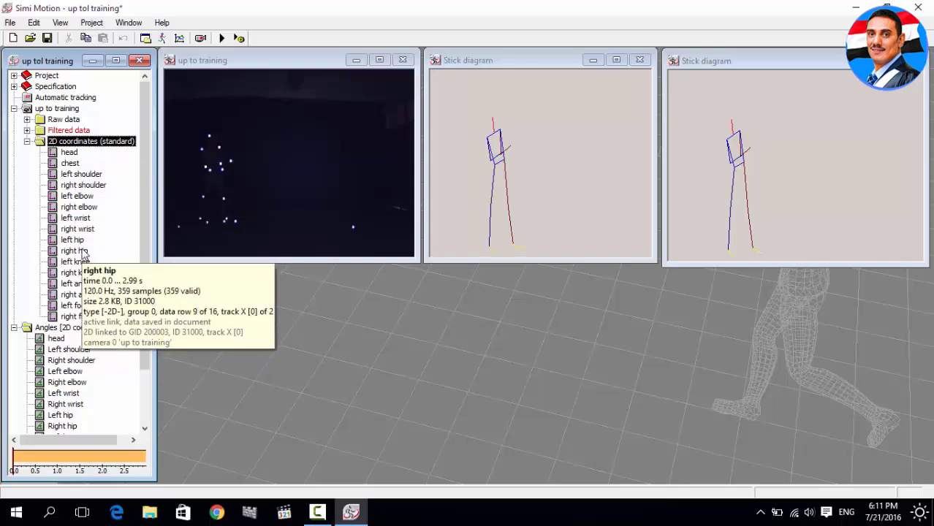
double_click(74, 306)
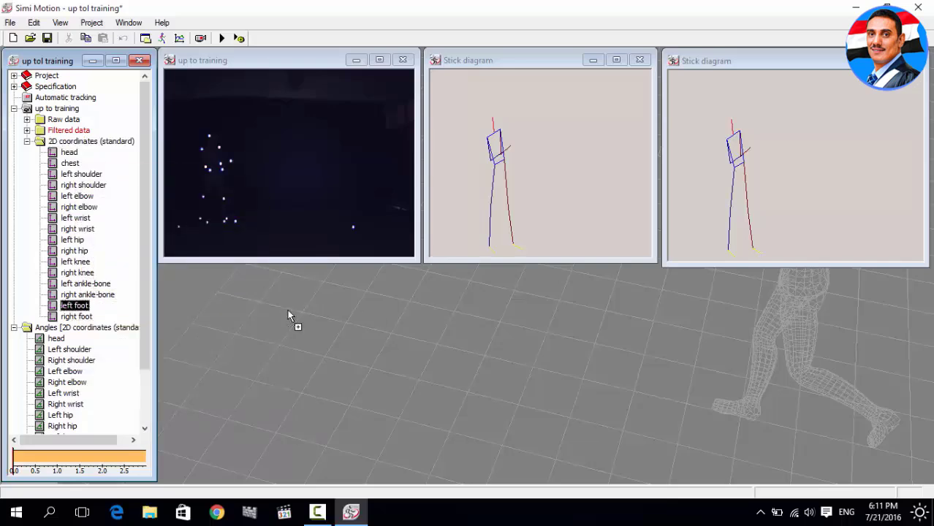
right_click(302, 309)
click(339, 331)
right_click(307, 314)
click(336, 355)
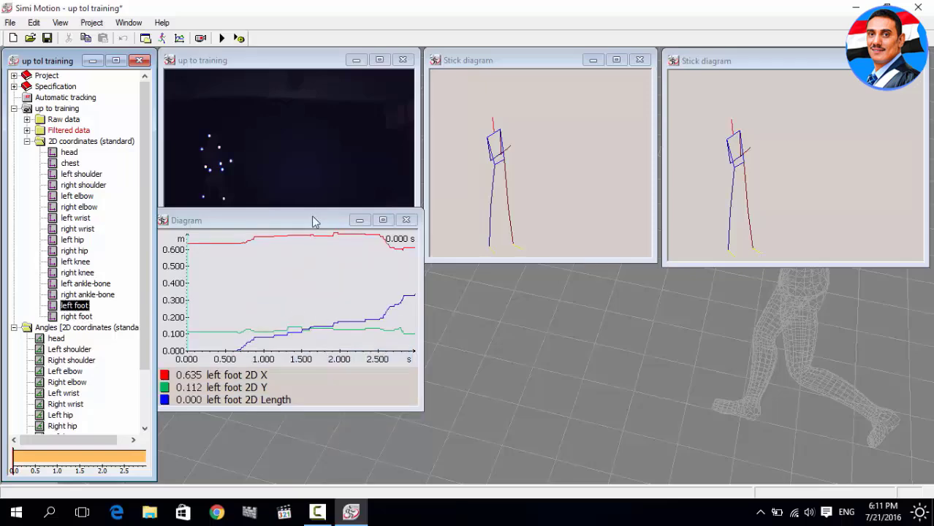
drag(306, 220, 310, 289)
double_click(74, 305)
right_click(588, 306)
click(630, 363)
drag(556, 216, 530, 280)
drag(702, 335, 671, 339)
click(71, 304)
click(410, 279)
click(658, 279)
Step: Plot the right foot's X-coordinate, Y-coordinate and path length together in a diagram below the video
double_click(69, 316)
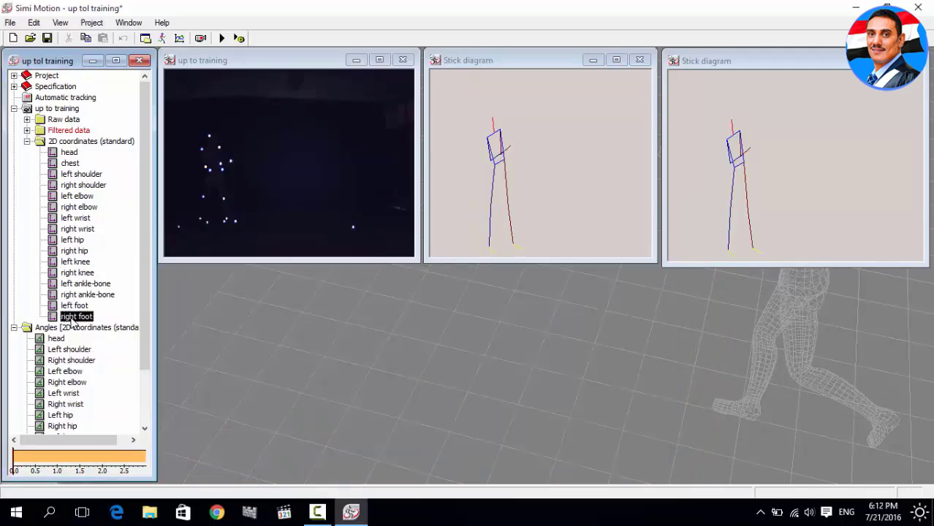
drag(243, 279, 265, 284)
right_click(308, 357)
click(339, 380)
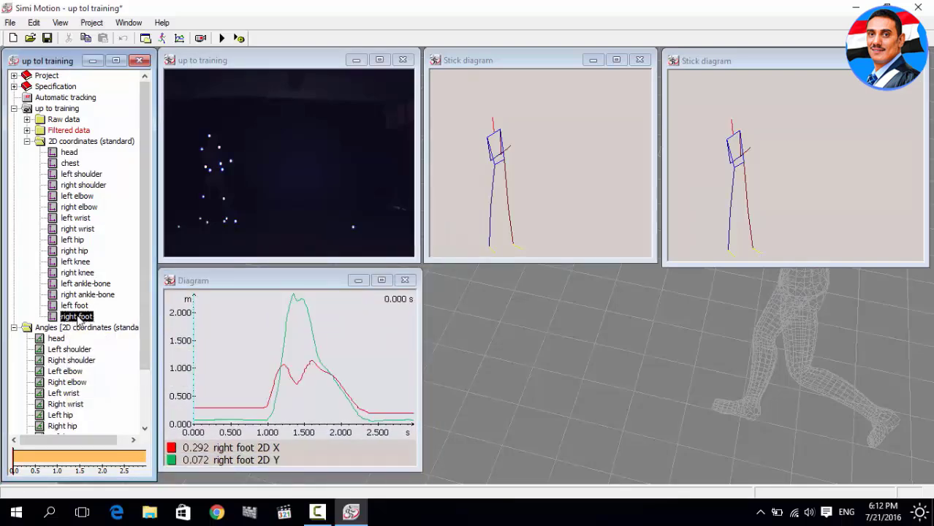
right_click(326, 350)
click(344, 388)
Step: Plot the right foot's X, Y and absolute velocity in a second diagram placed beside the coordinate diagram
drag(566, 388, 557, 352)
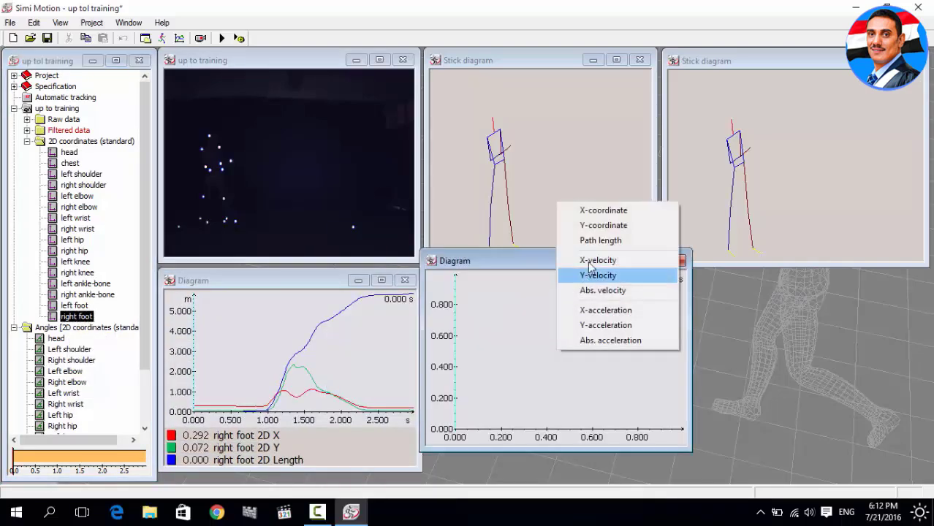
click(589, 260)
drag(492, 257, 496, 277)
drag(695, 333, 674, 332)
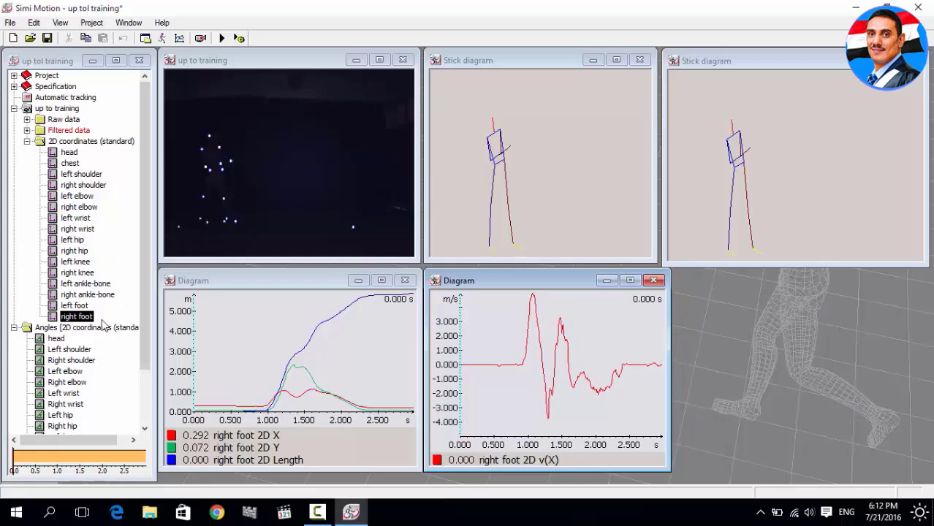
drag(77, 317, 571, 349)
click(605, 423)
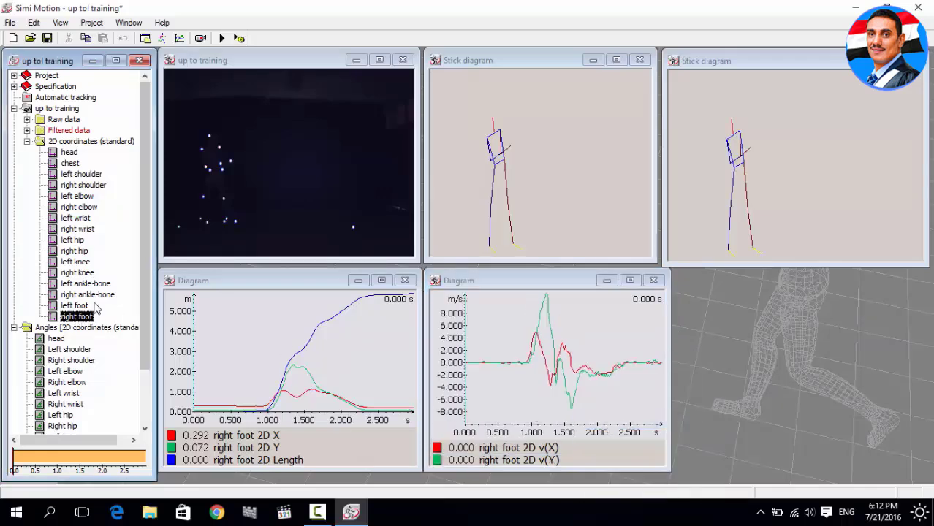
drag(576, 383, 574, 380)
click(604, 296)
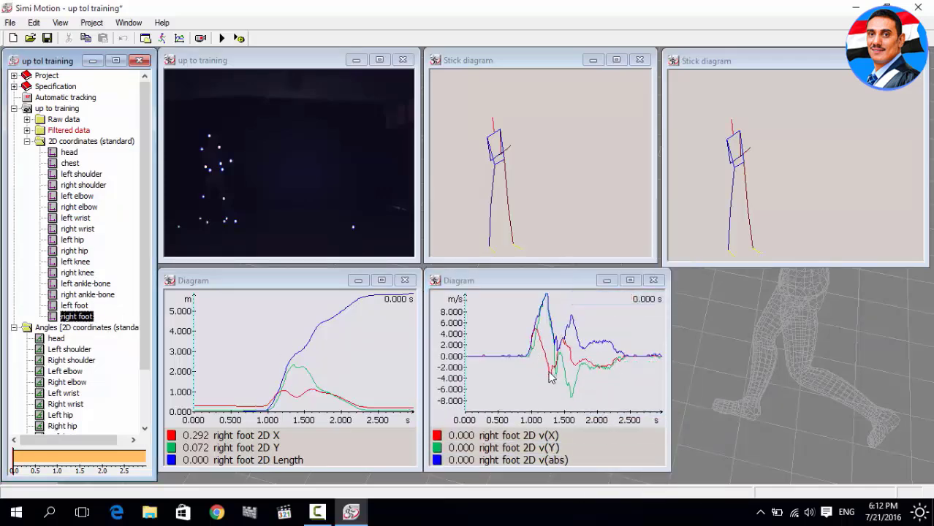
Step: Plot the right foot's X, Y and absolute acceleration in a third diagram placed beside the velocity diagram
drag(787, 332, 791, 334)
click(811, 434)
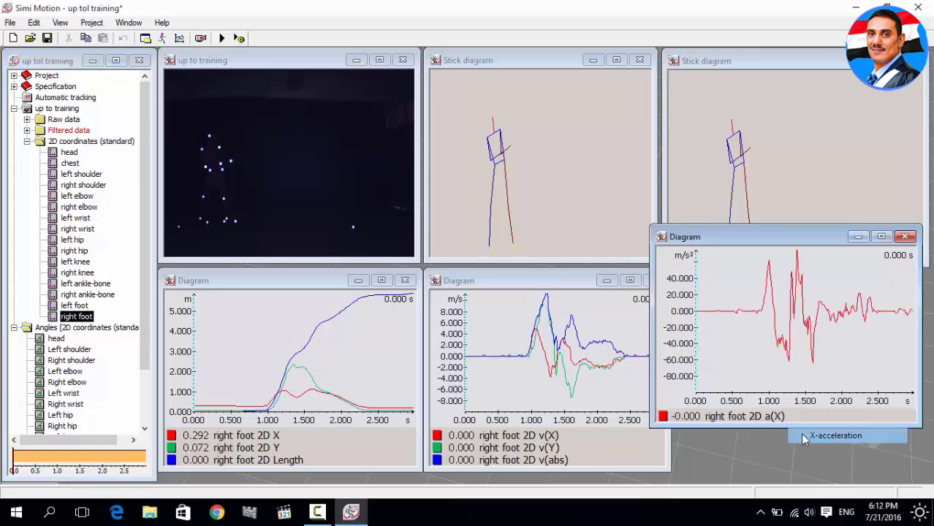
drag(741, 243, 753, 291)
drag(657, 325, 674, 325)
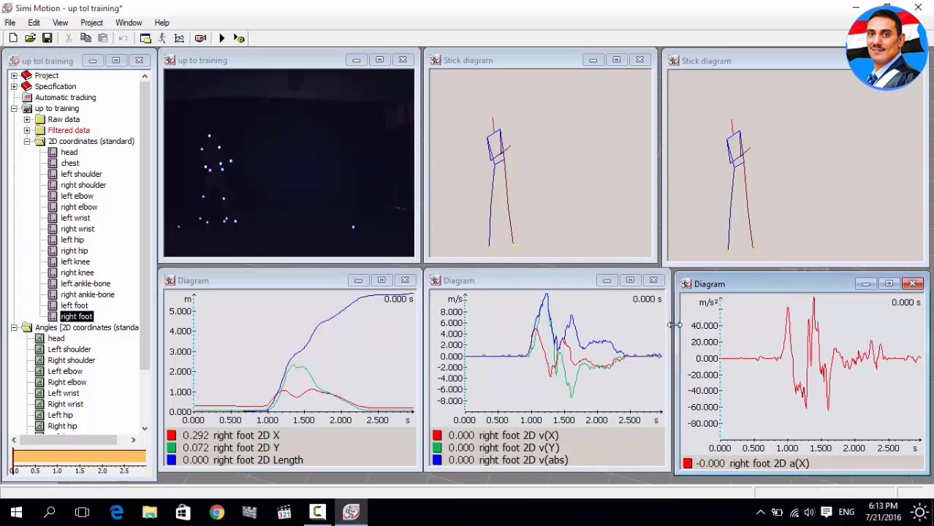
drag(86, 316, 798, 317)
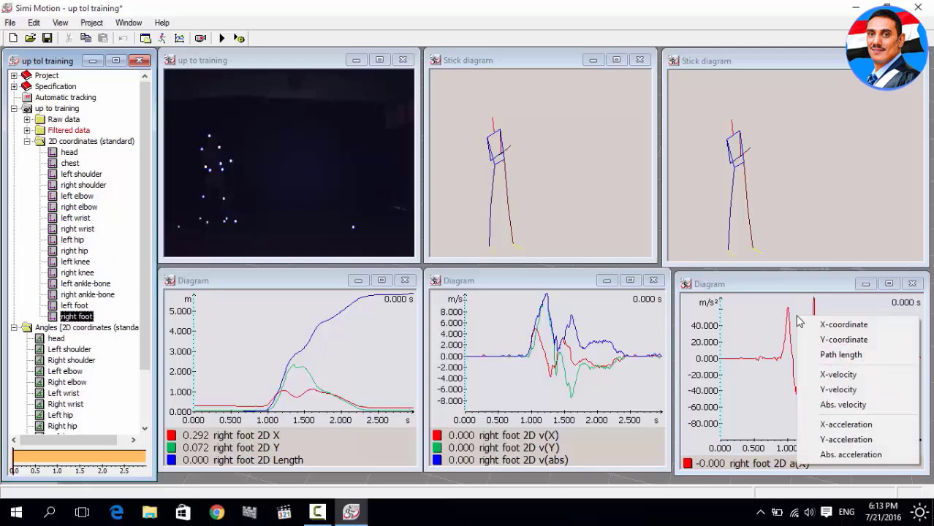
click(828, 440)
drag(779, 363, 789, 360)
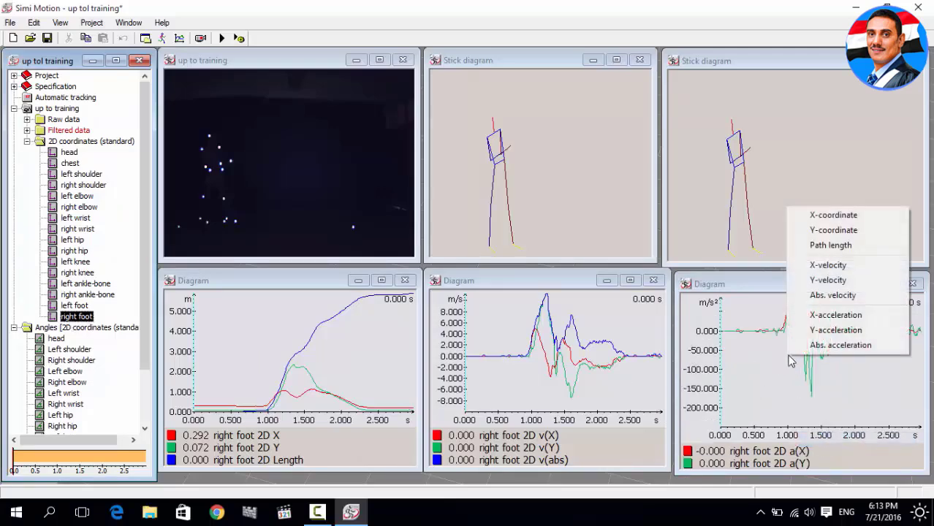
click(840, 345)
Step: Turn on the trace of points with automatic colors for all body points in the second stick diagram
right_click(735, 138)
click(760, 221)
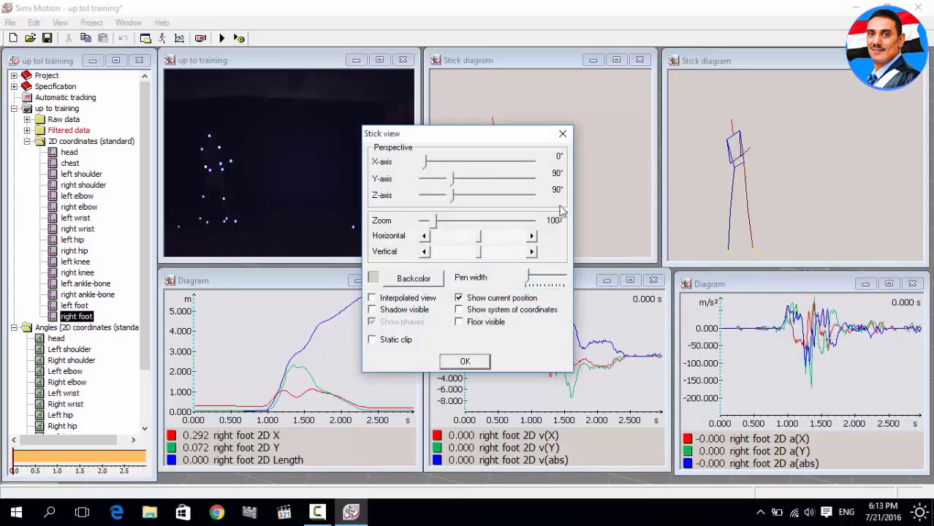
click(538, 261)
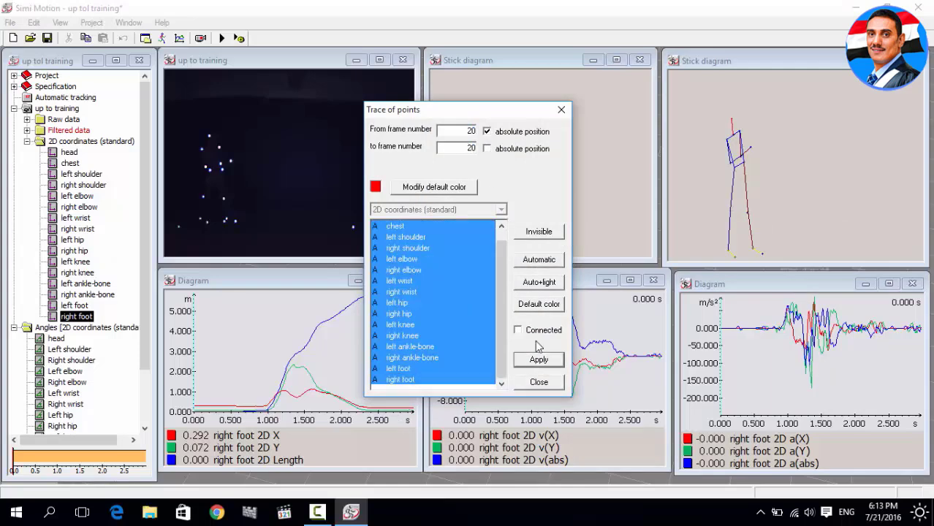
click(539, 382)
Step: Turn on the trace of connections with automatic colors in the first stick diagram
right_click(500, 150)
click(548, 247)
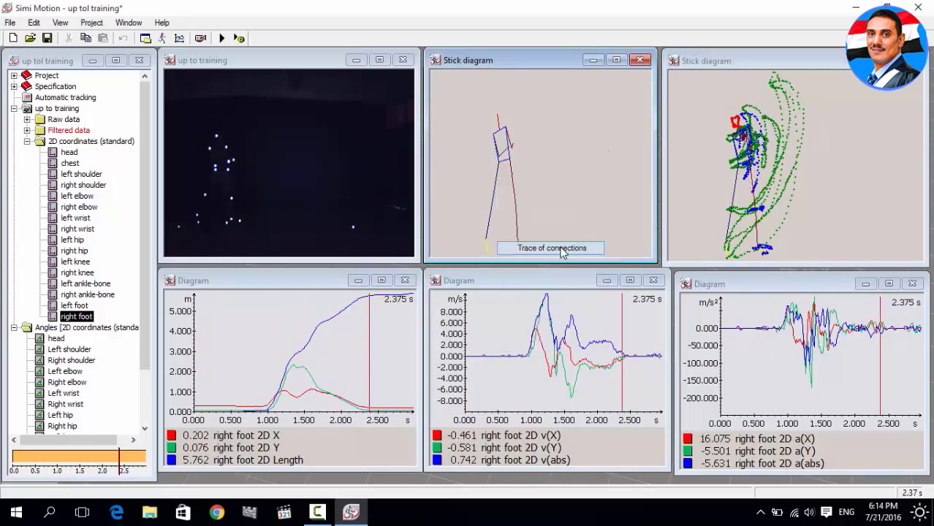
click(539, 259)
click(538, 381)
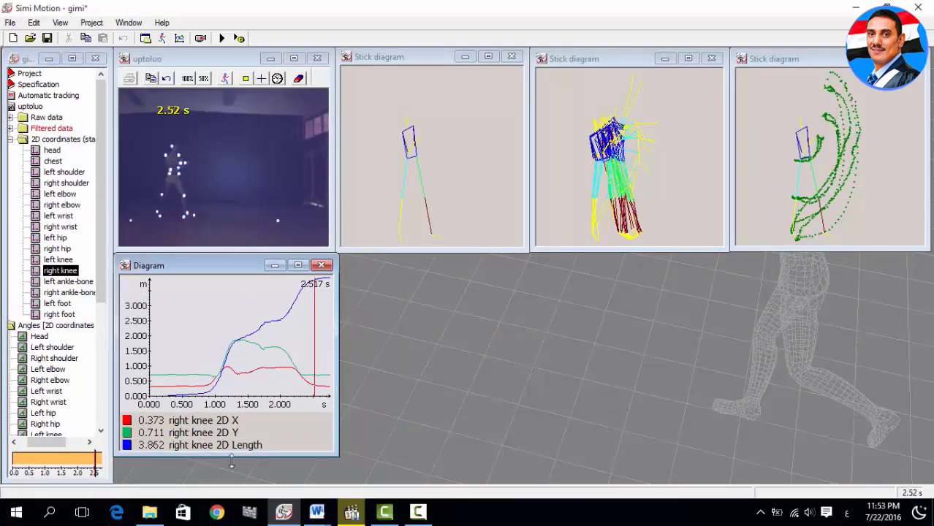
Step: Plot the right knee's X-acceleration in a new diagram in the gimi project
right_click(629, 278)
click(663, 386)
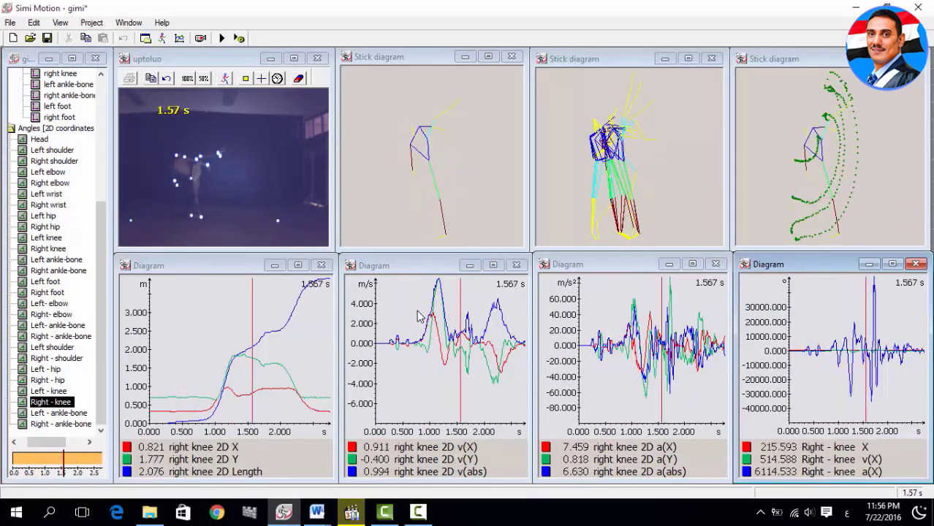
Step: Overlay the stick diagram, the traces and the calibration system on the uptoluo video
right_click(224, 139)
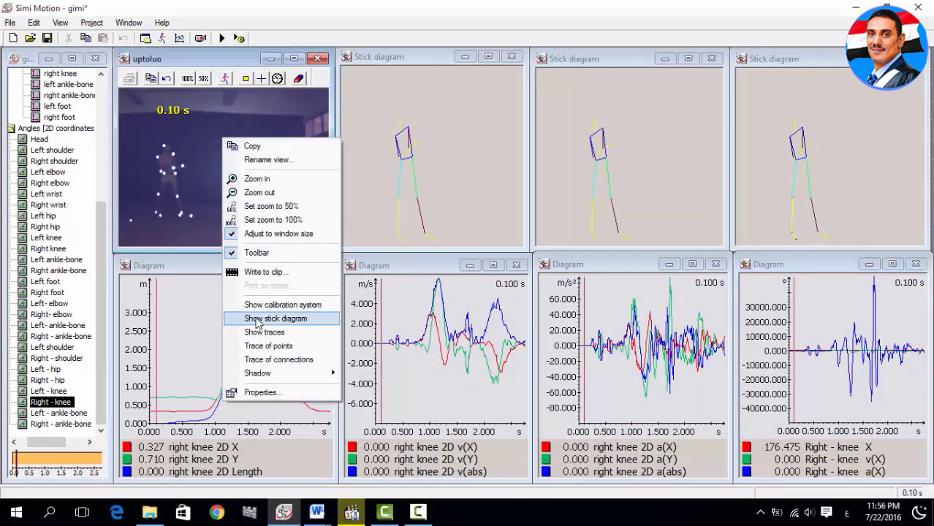
click(257, 319)
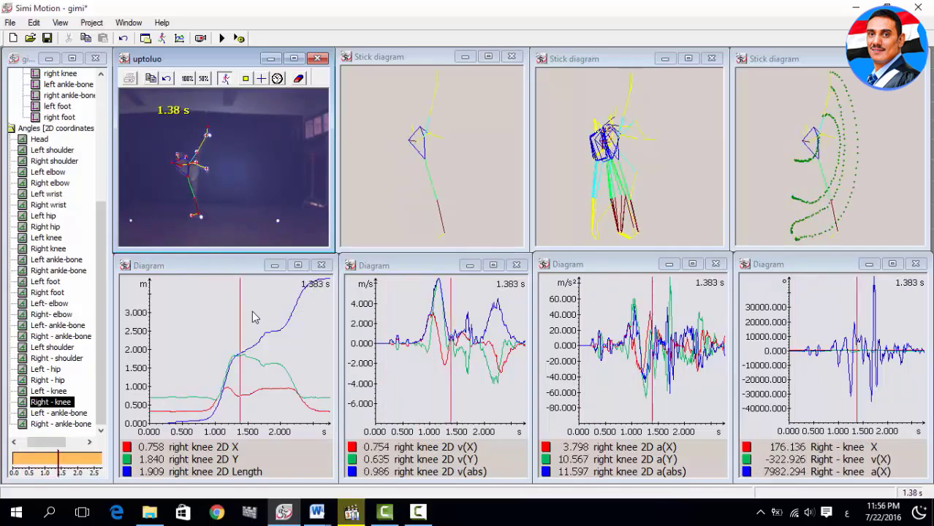
right_click(213, 146)
right_click(179, 173)
click(203, 367)
right_click(208, 184)
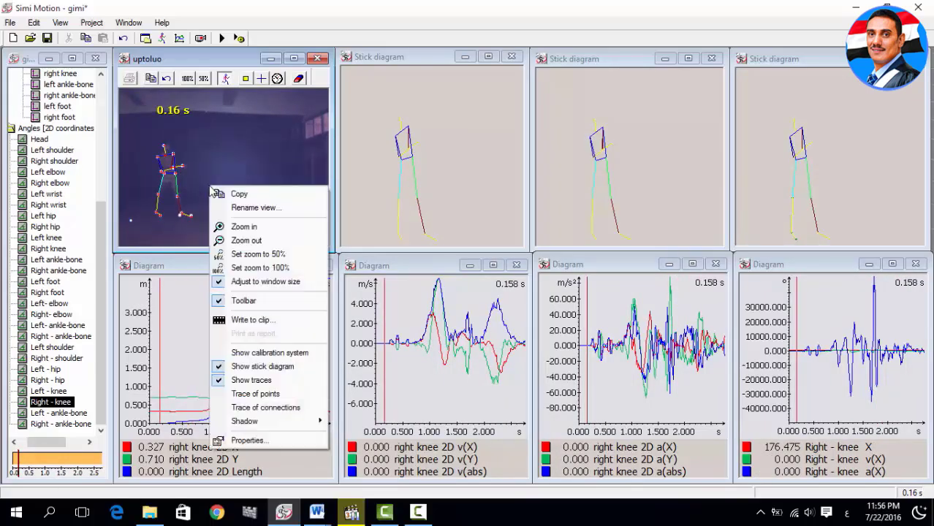
click(223, 351)
Step: Brighten the uptoluo video through its view properties
right_click(172, 146)
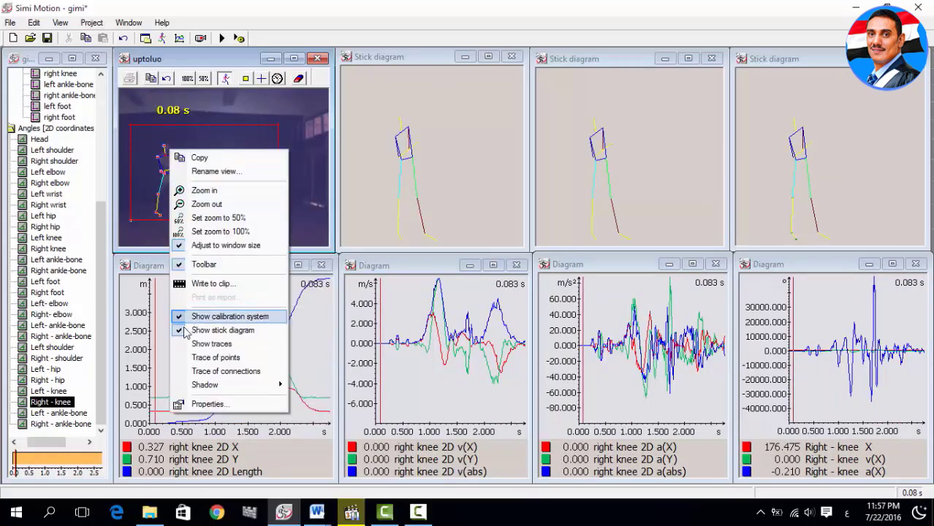
click(208, 399)
drag(562, 128, 624, 129)
click(612, 248)
click(492, 248)
Step: Open the uptoluo camera's raw data for editing
right_click(214, 116)
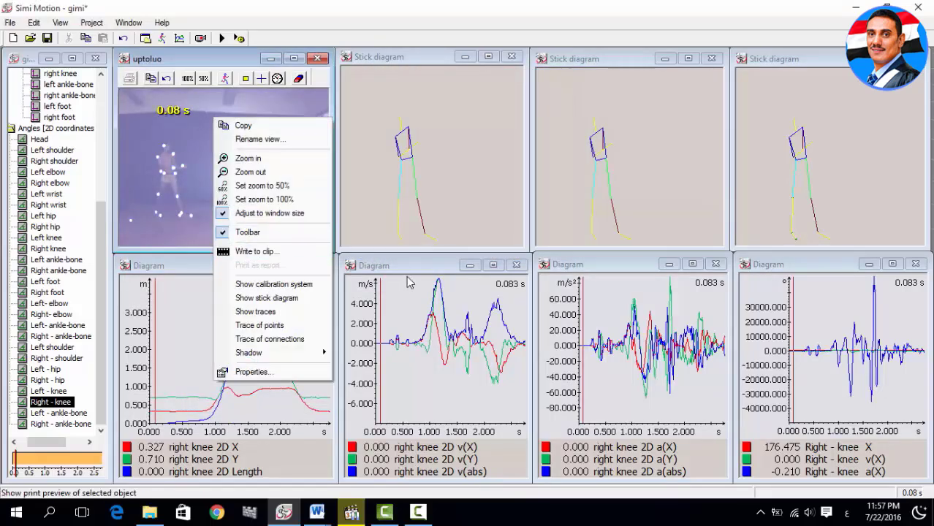
click(100, 292)
drag(100, 292, 100, 168)
right_click(39, 117)
click(86, 204)
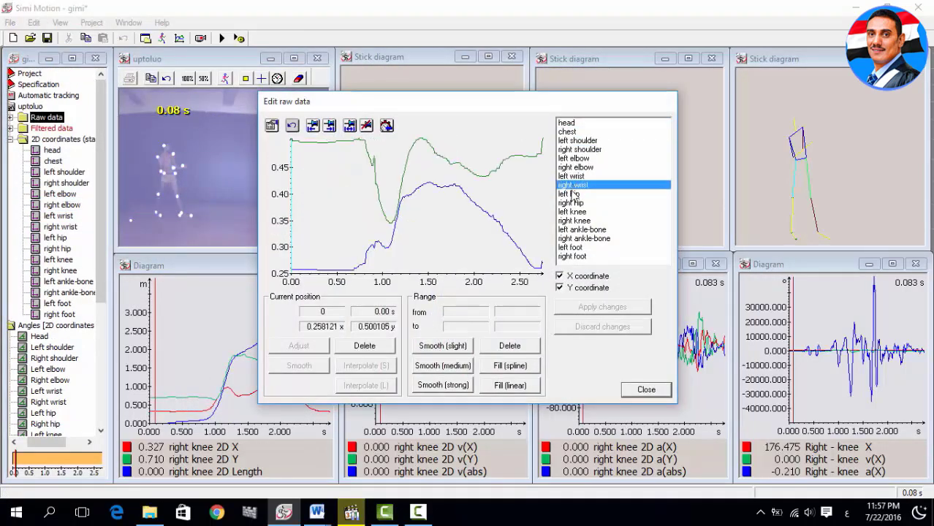
Step: Close the raw data editor of the uptoluo camera
click(644, 390)
right_click(46, 117)
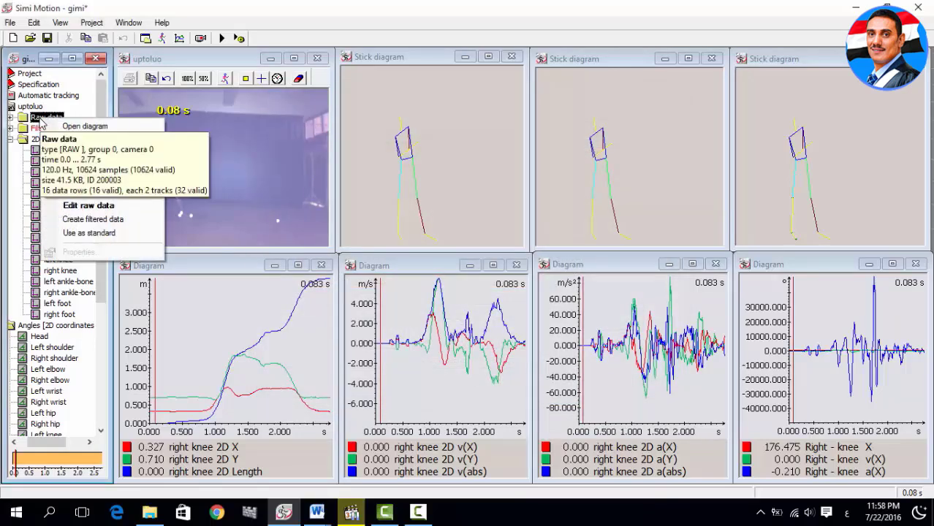
key(Escape)
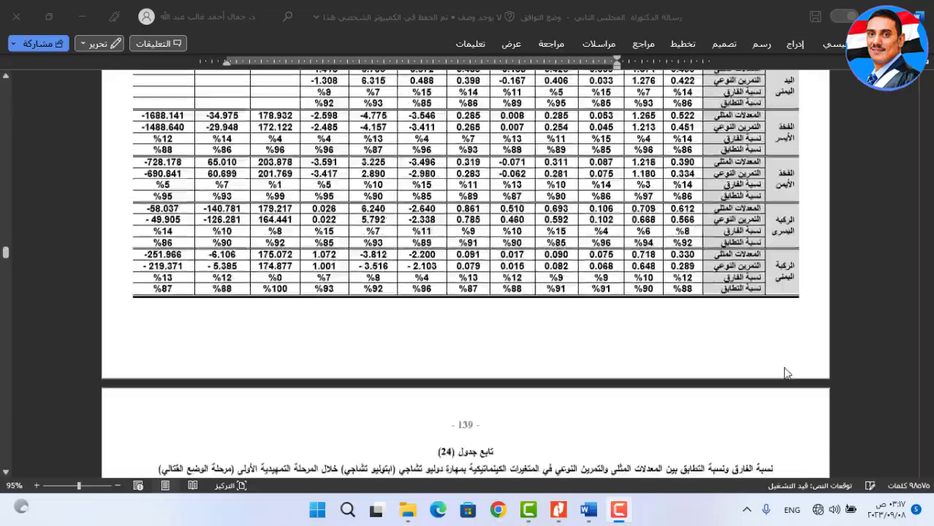
Step: Switch to the doctoral thesis in Word and review its kinematic and kinetic comparisons from Table 24 through Table 29 and beyond
scroll(553, 137, down, 10)
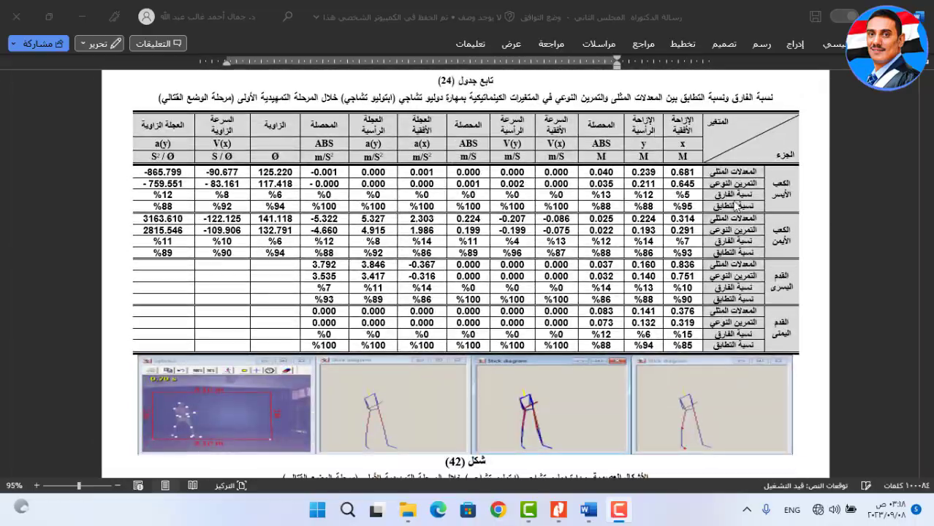
scroll(662, 217, down, 20)
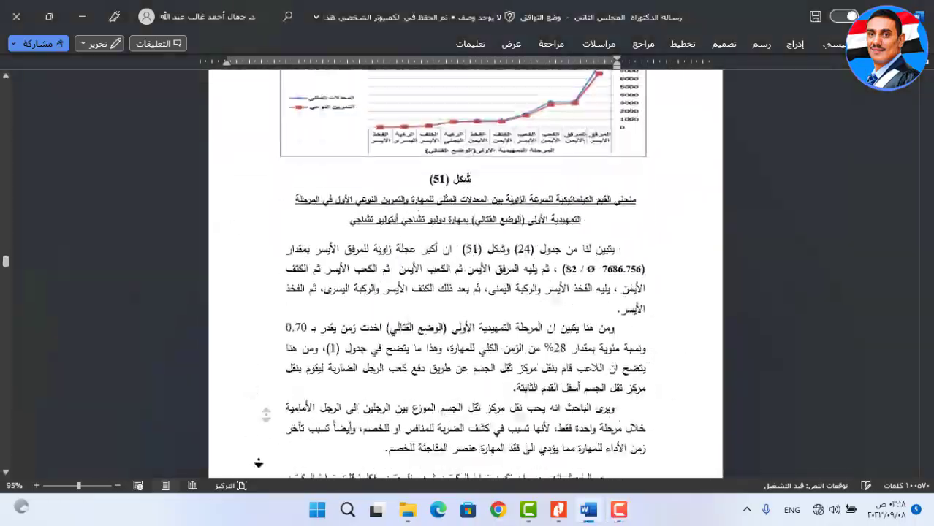
scroll(675, 264, down, 20)
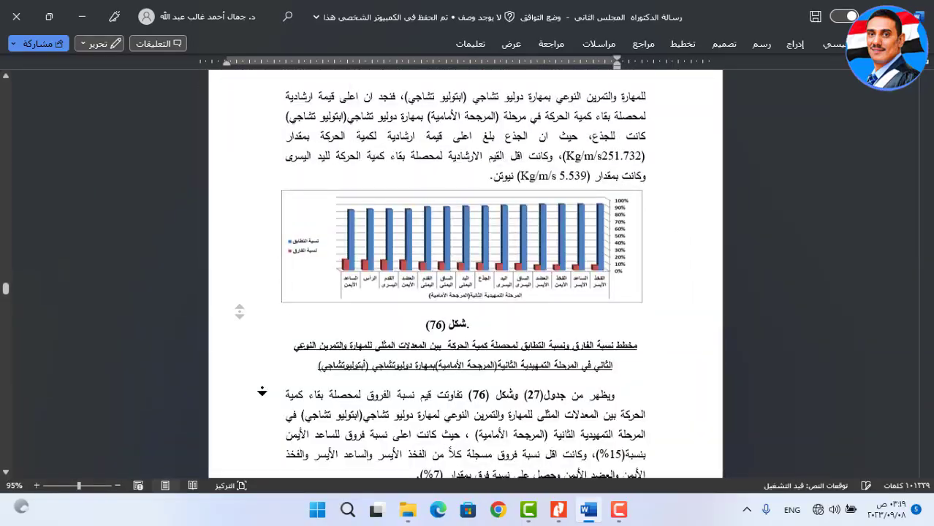
scroll(262, 398, down, 20)
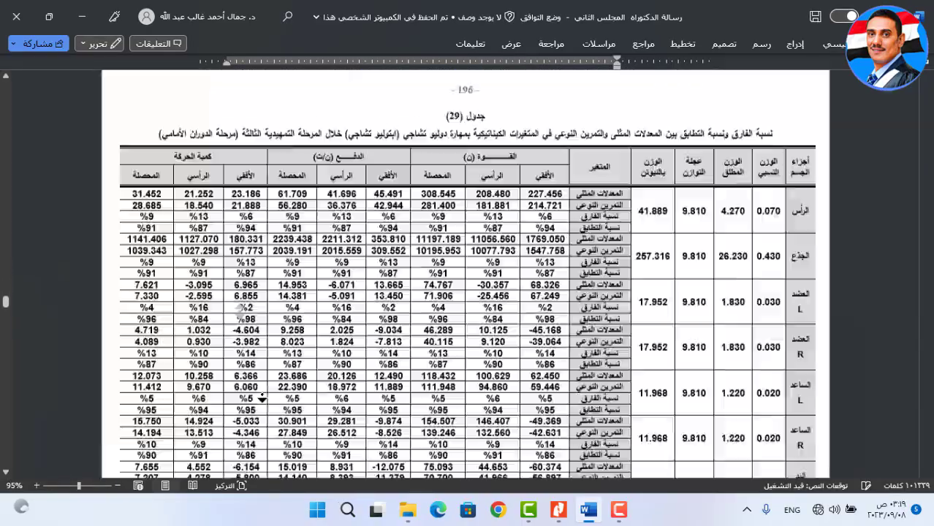
scroll(244, 477, down, 20)
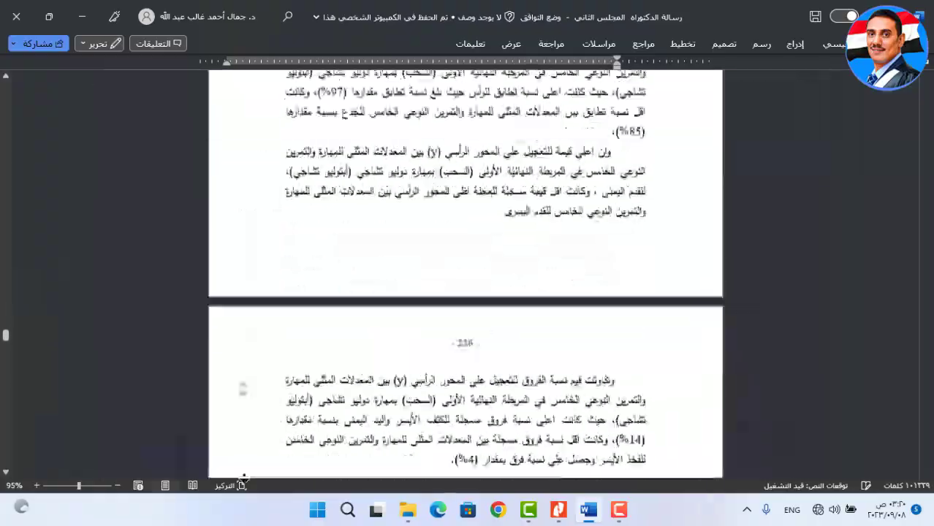
scroll(244, 477, down, 15)
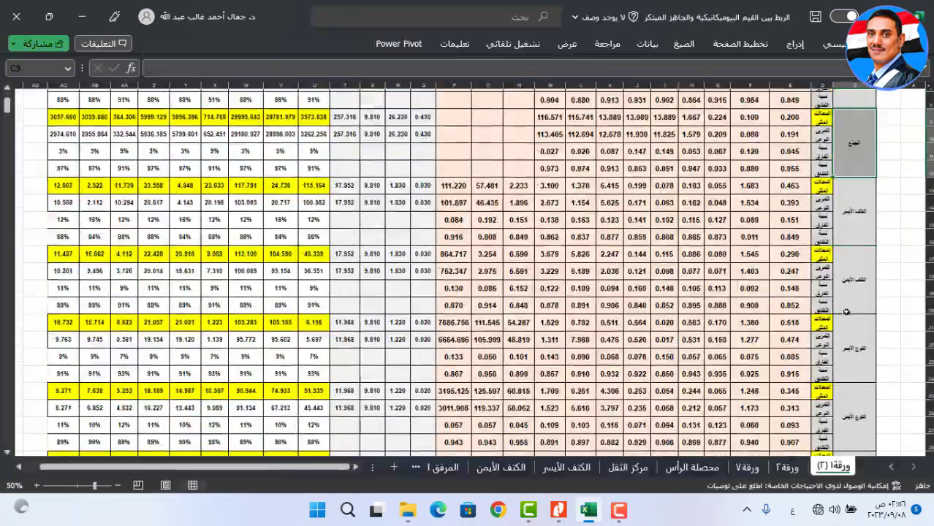
Step: Switch to the biomechanical values workbook in Excel and review the optimal and specific-exercise values per body part across the skill phases
scroll(847, 312, down, 10)
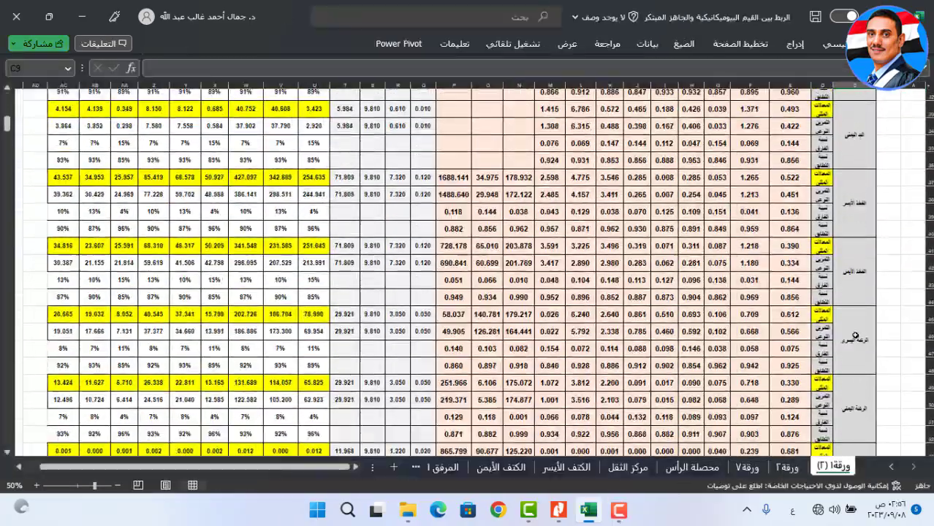
scroll(855, 333, up, 12)
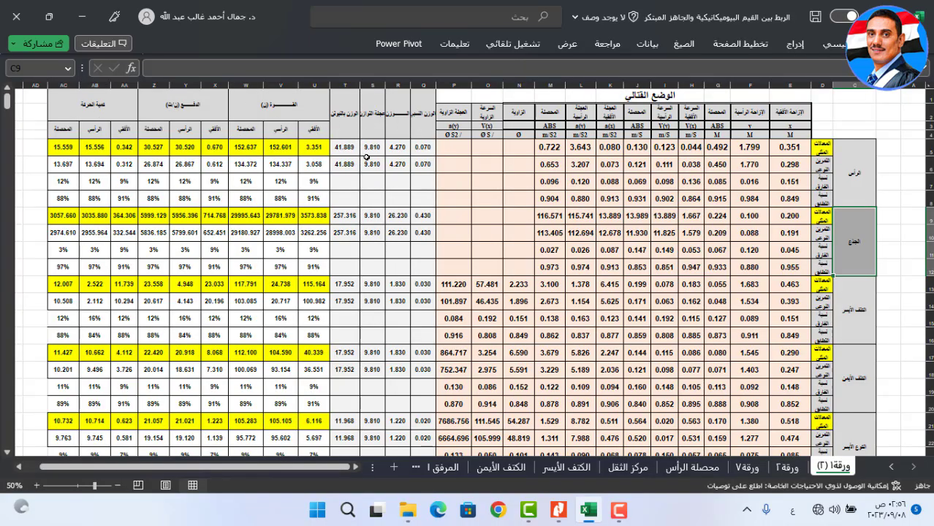
scroll(653, 100, down, 20)
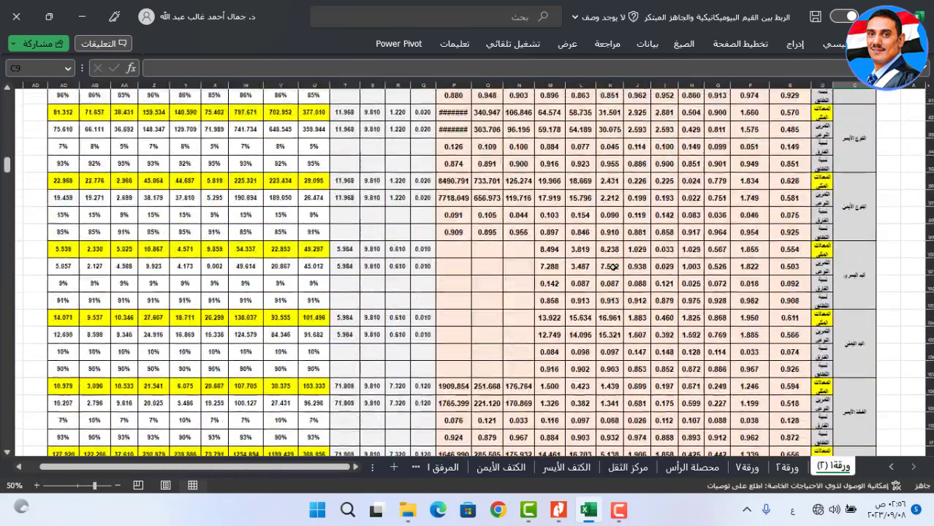
scroll(617, 260, down, 20)
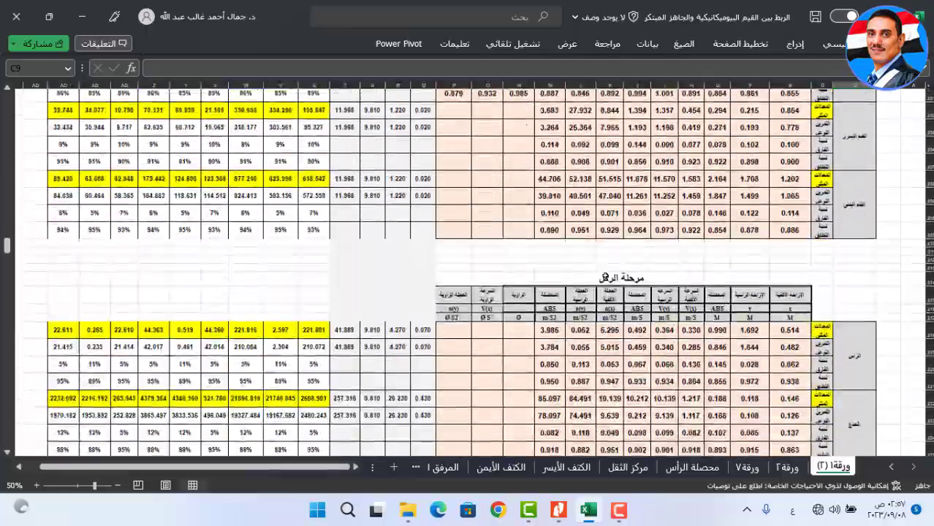
scroll(625, 281, down, 20)
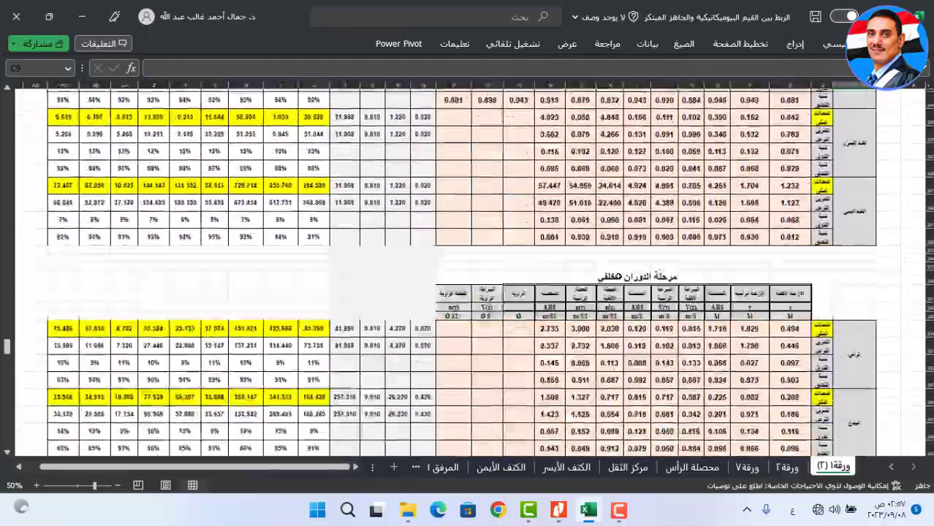
scroll(618, 278, down, 20)
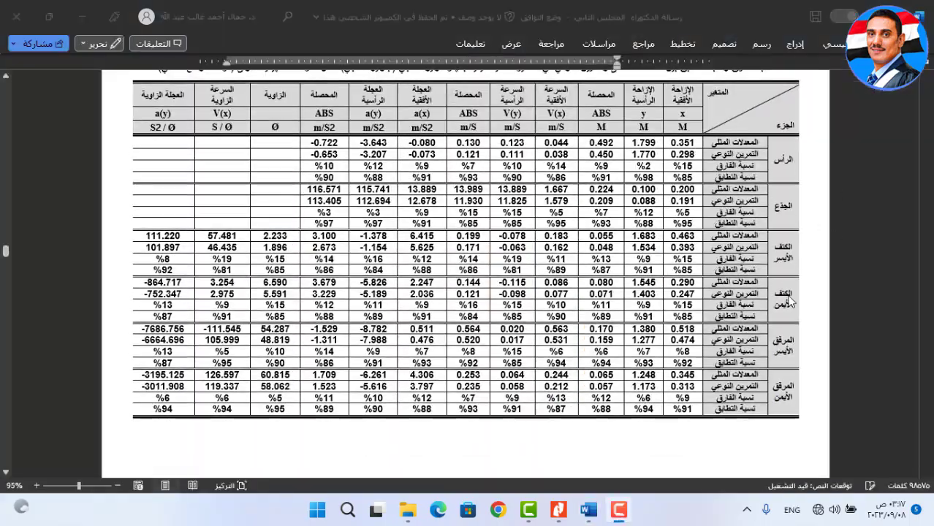
Step: Return to the thesis in Word and examine the combat-stance phase's Tables 24 and 25 with their figures and discussion
scroll(784, 353, down, 10)
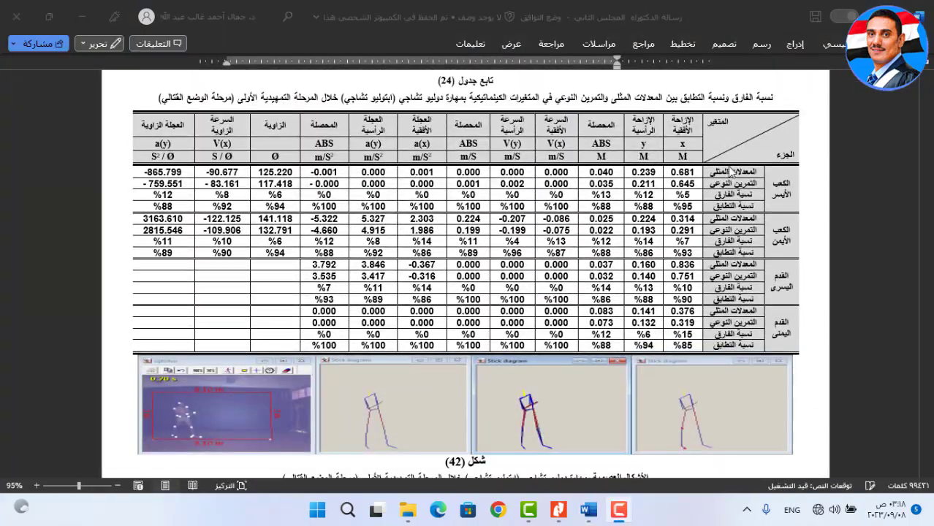
scroll(663, 229, down, 15)
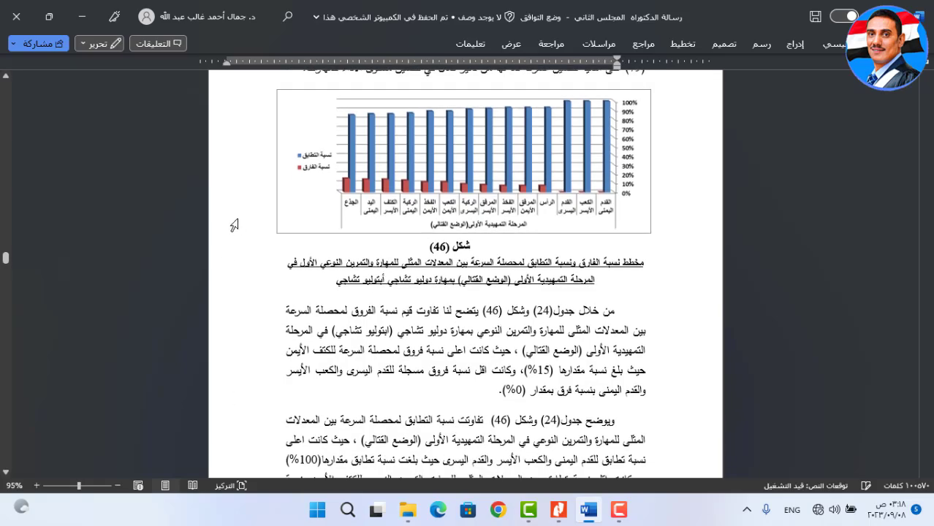
scroll(262, 438, down, 5)
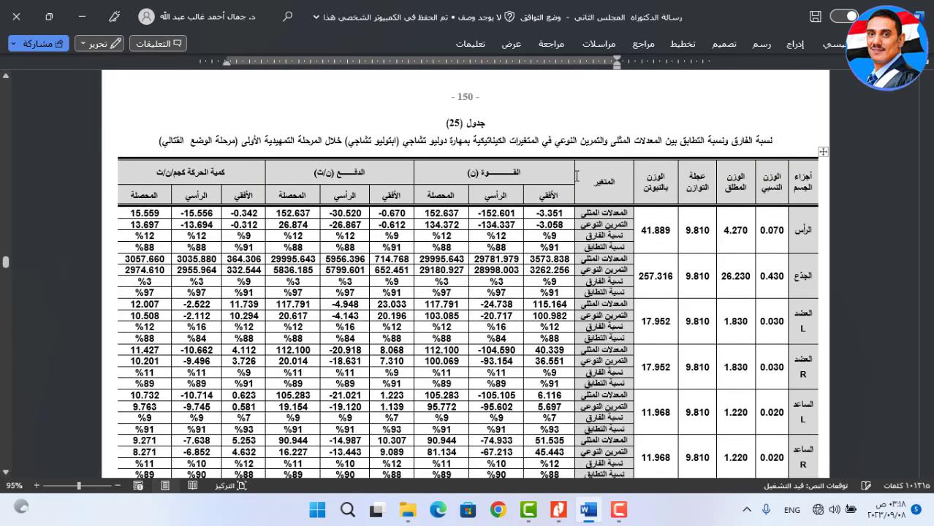
scroll(428, 196, down, 20)
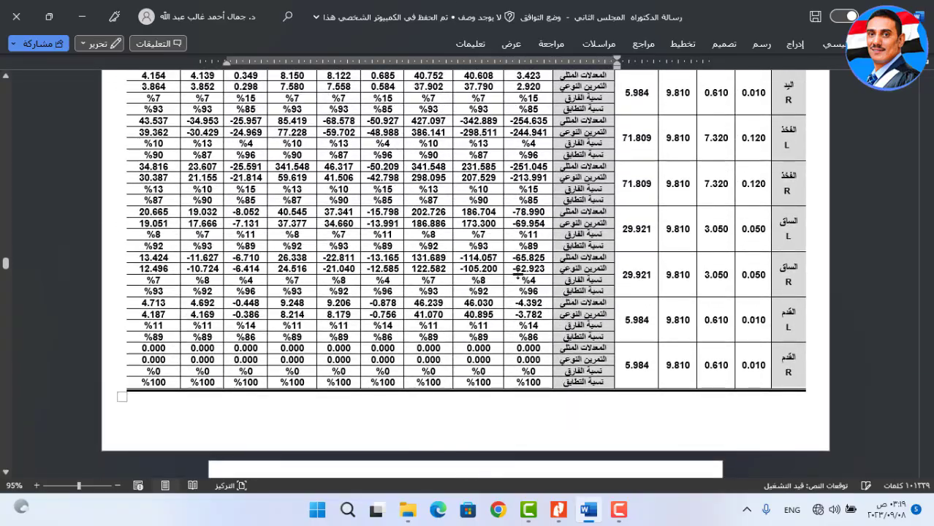
scroll(531, 294, down, 20)
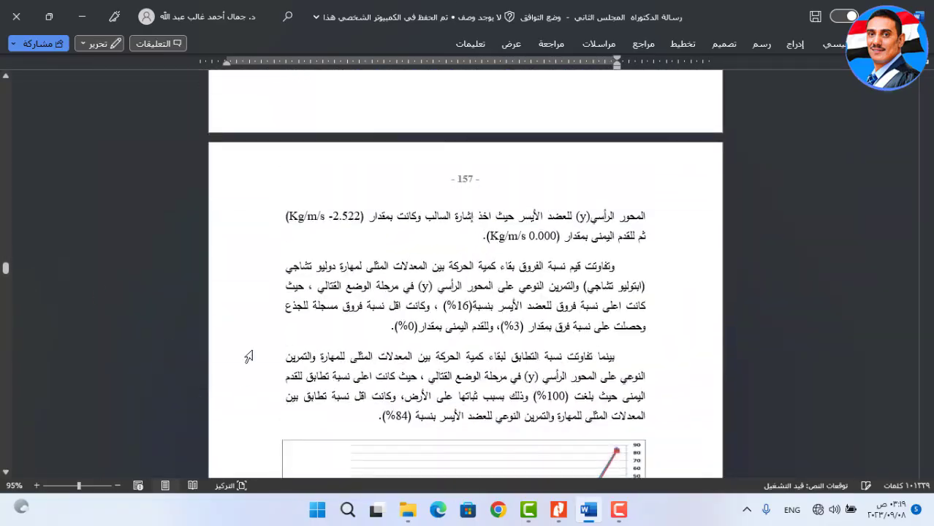
scroll(6, 475, down, 10)
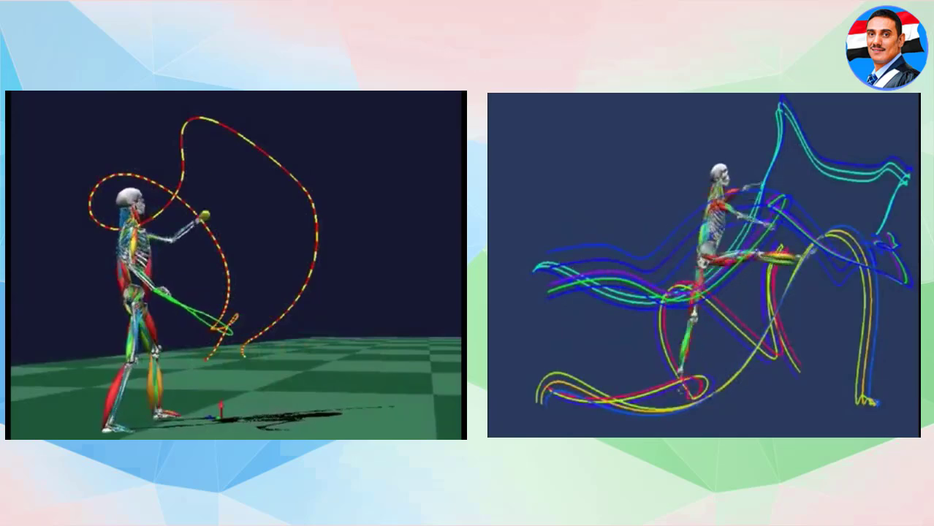